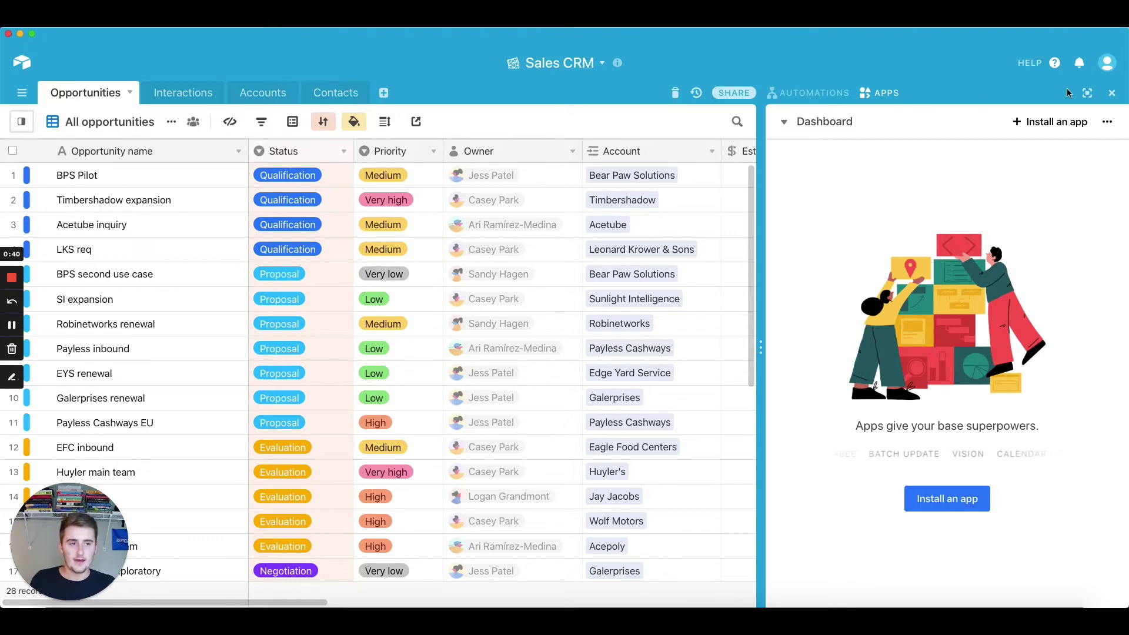
Step: Close the apps dashboard panel to show the full Opportunities table
click(1111, 93)
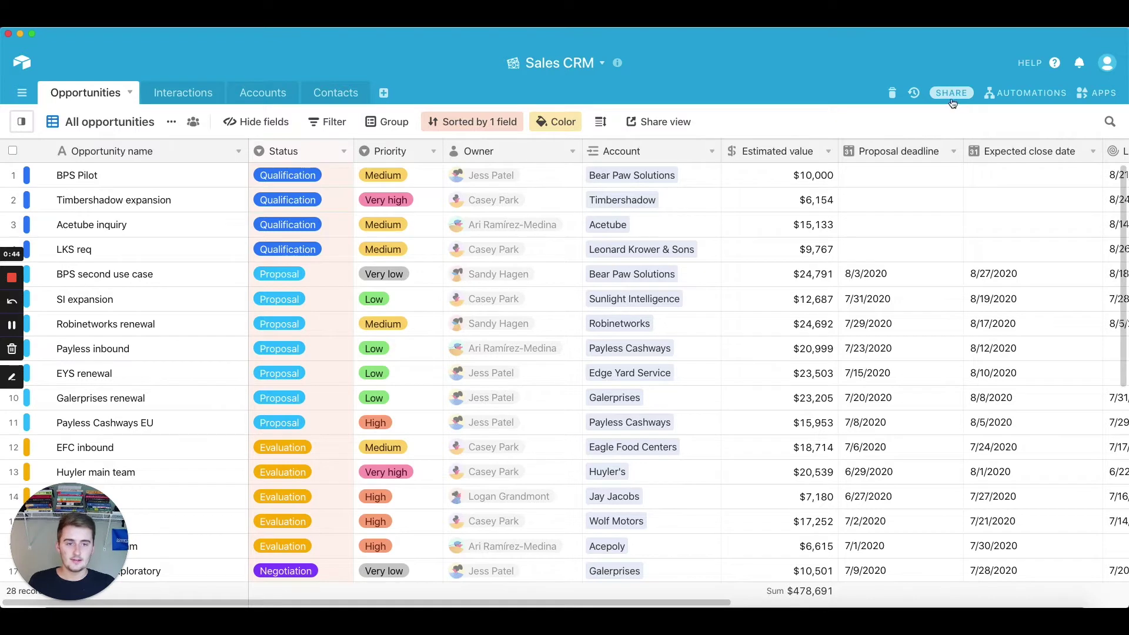
Step: Reopen the apps panel and add a new dashboard named 'Tutorial'
click(1096, 96)
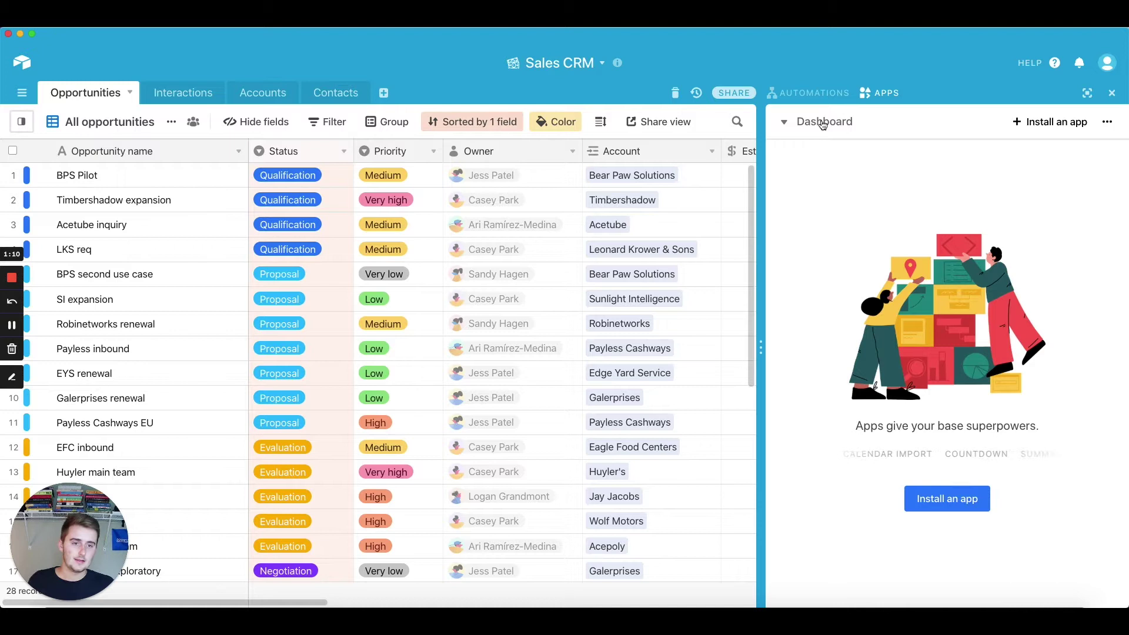
click(822, 123)
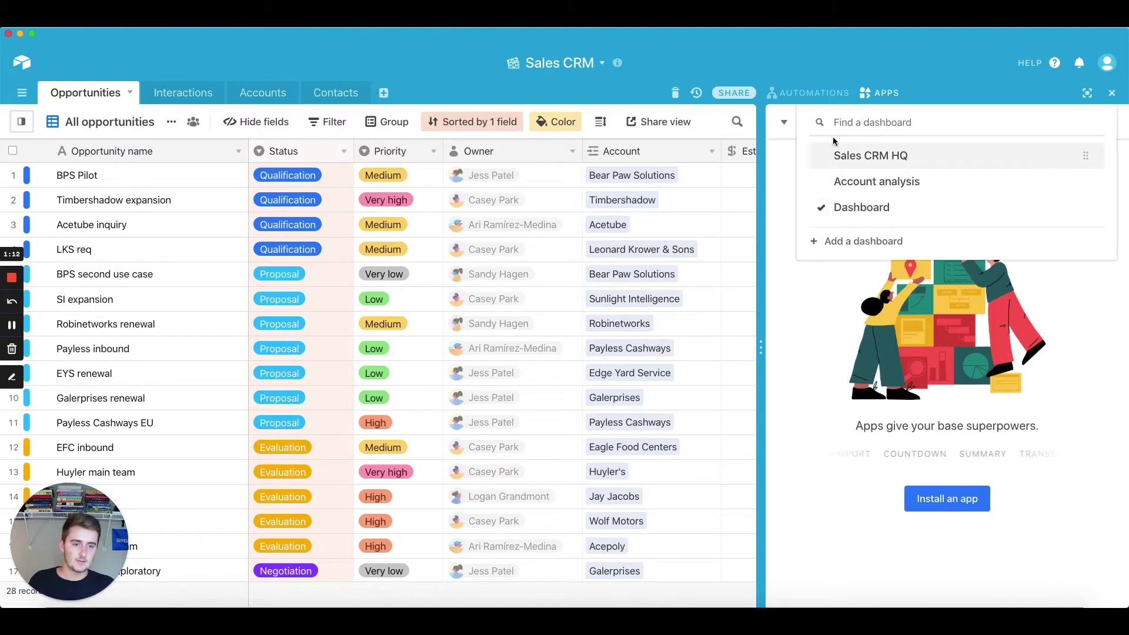
click(827, 241)
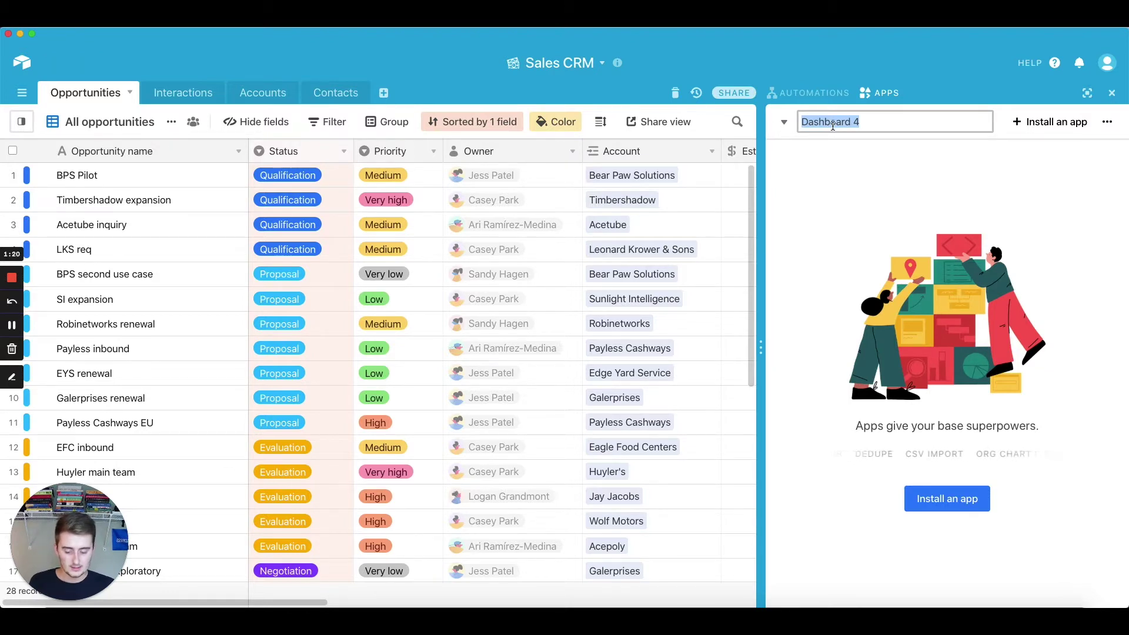
text(Tutorial)
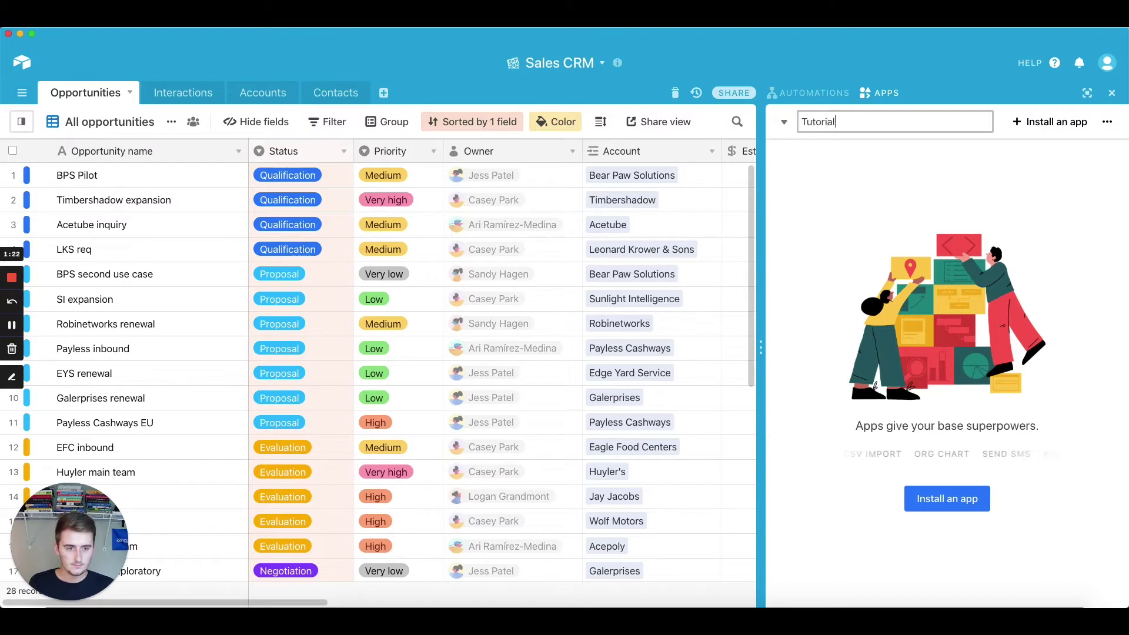
click(865, 188)
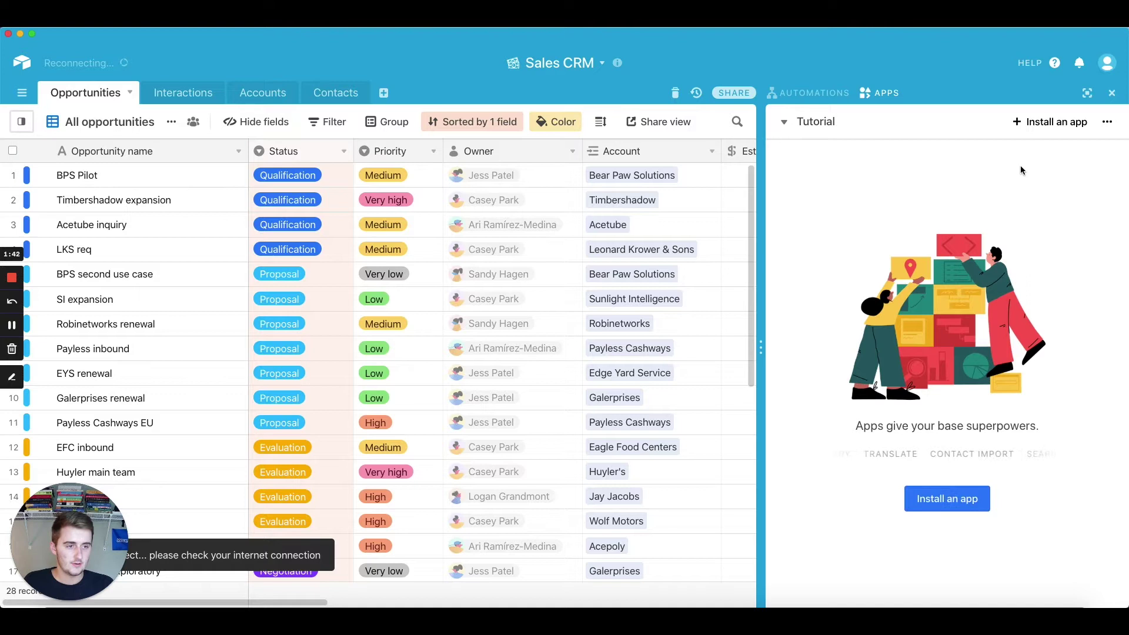
Step: Search the app Marketplace for 'piv' to find the Pivot table app
click(1032, 122)
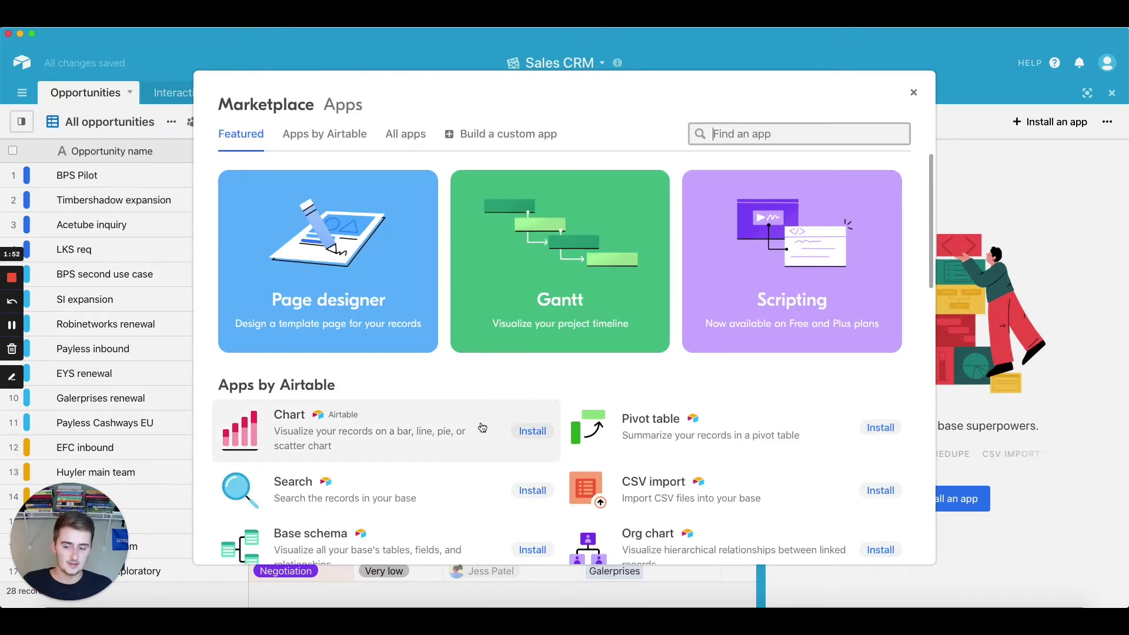
scroll(482, 428, down, 1)
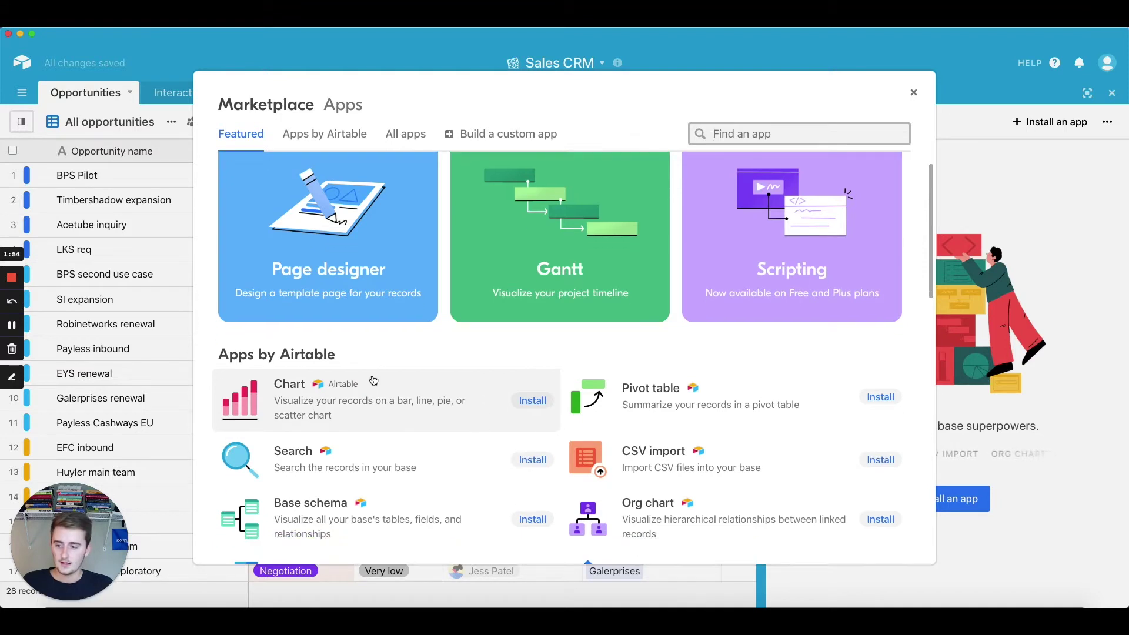
scroll(443, 373, up, 1)
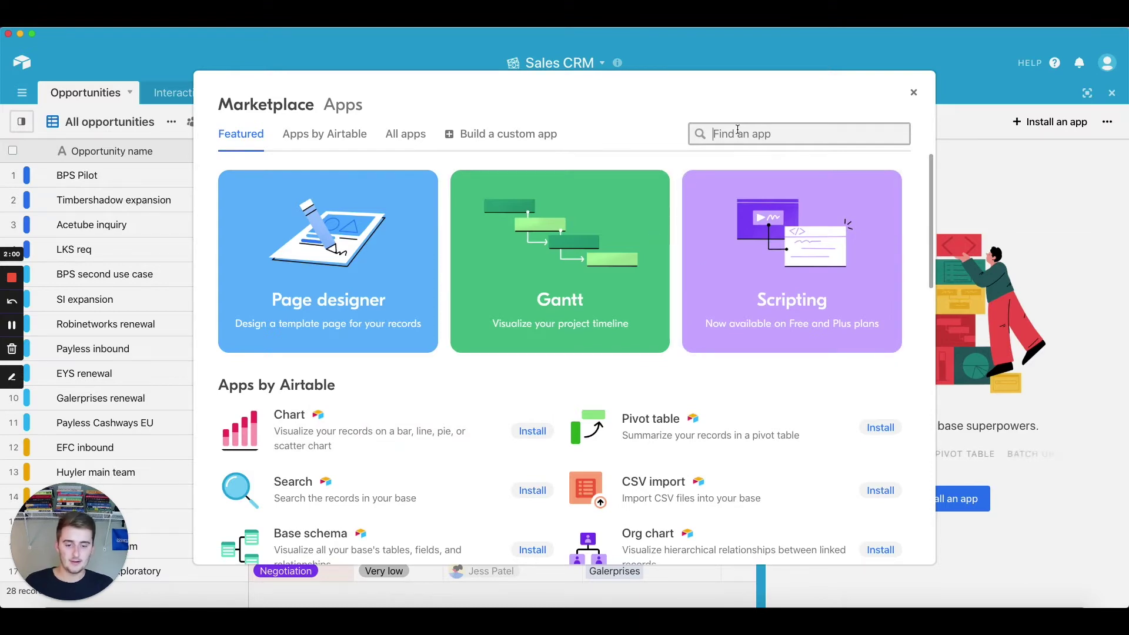
text(piv)
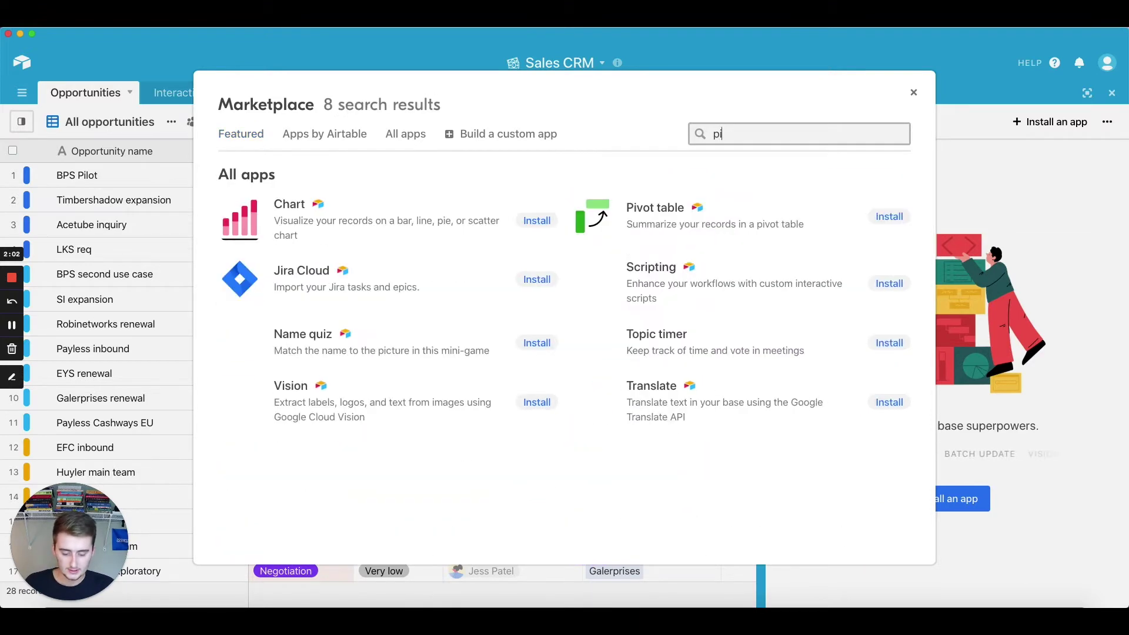
Step: Install the Pivot table app, counting Opportunities by Owner rows and Status columns
click(537, 216)
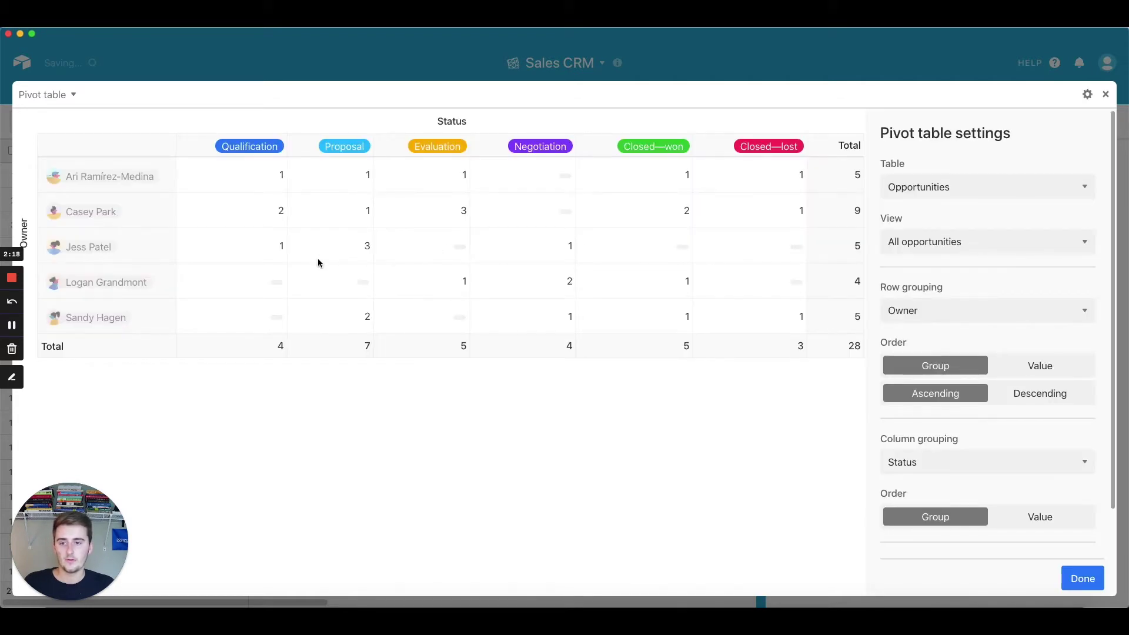
click(22, 223)
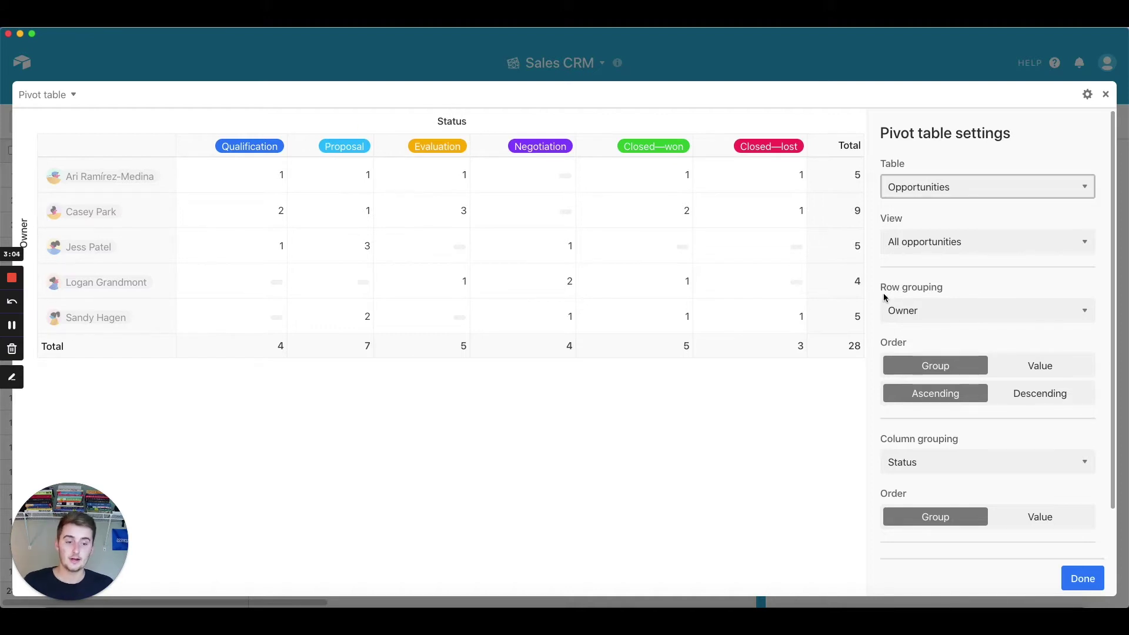
Step: Change the pivot table's row grouping from Owner to Priority
click(919, 313)
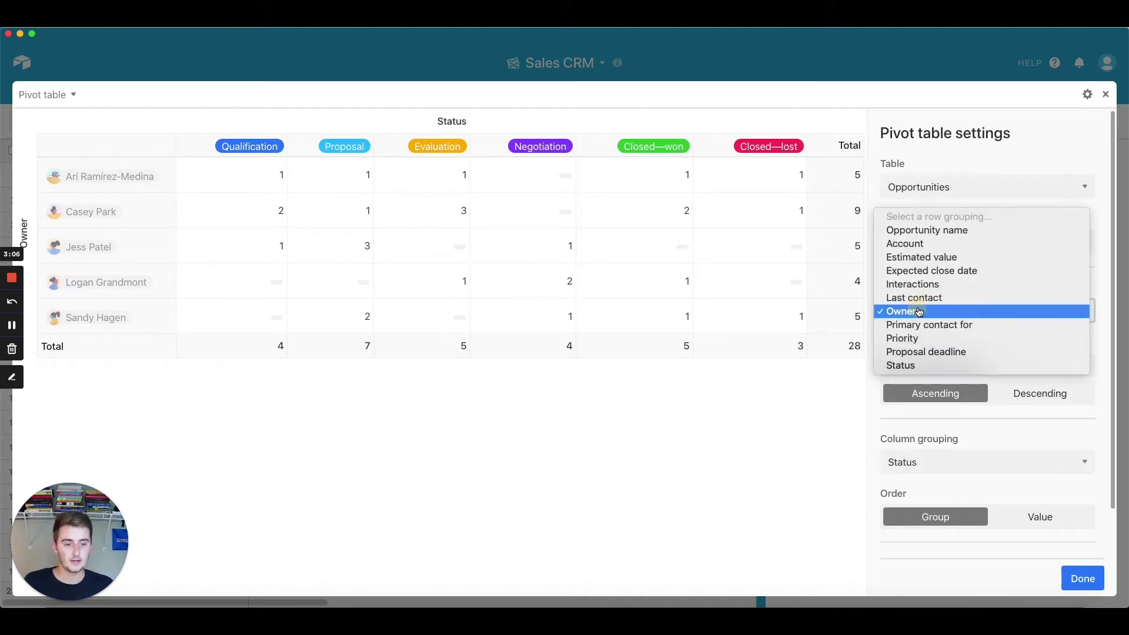
click(913, 340)
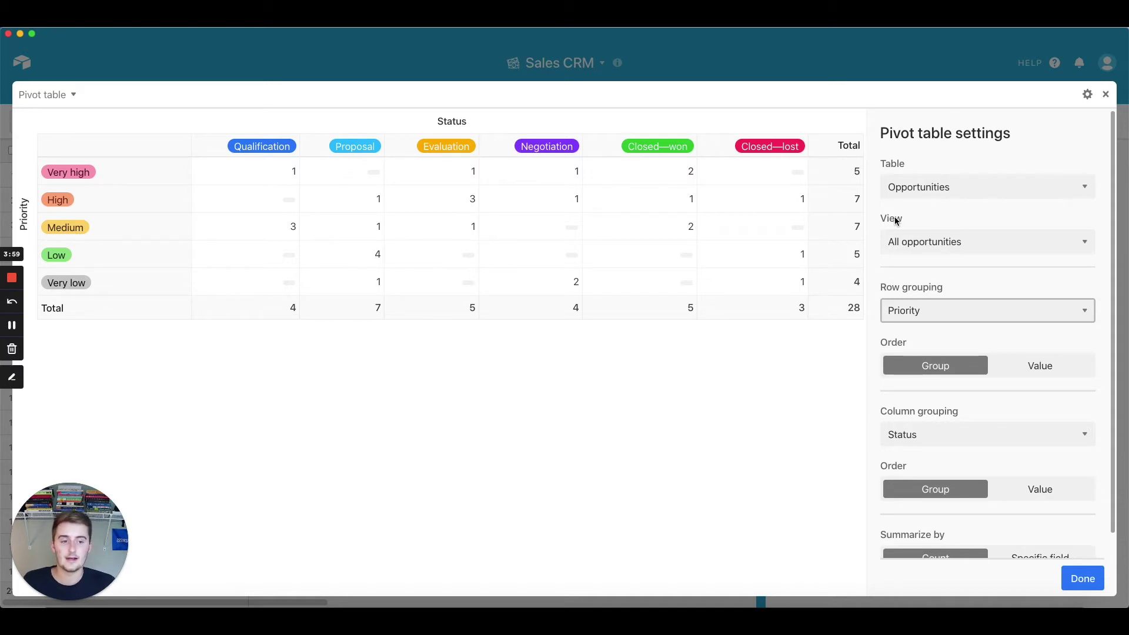
click(906, 241)
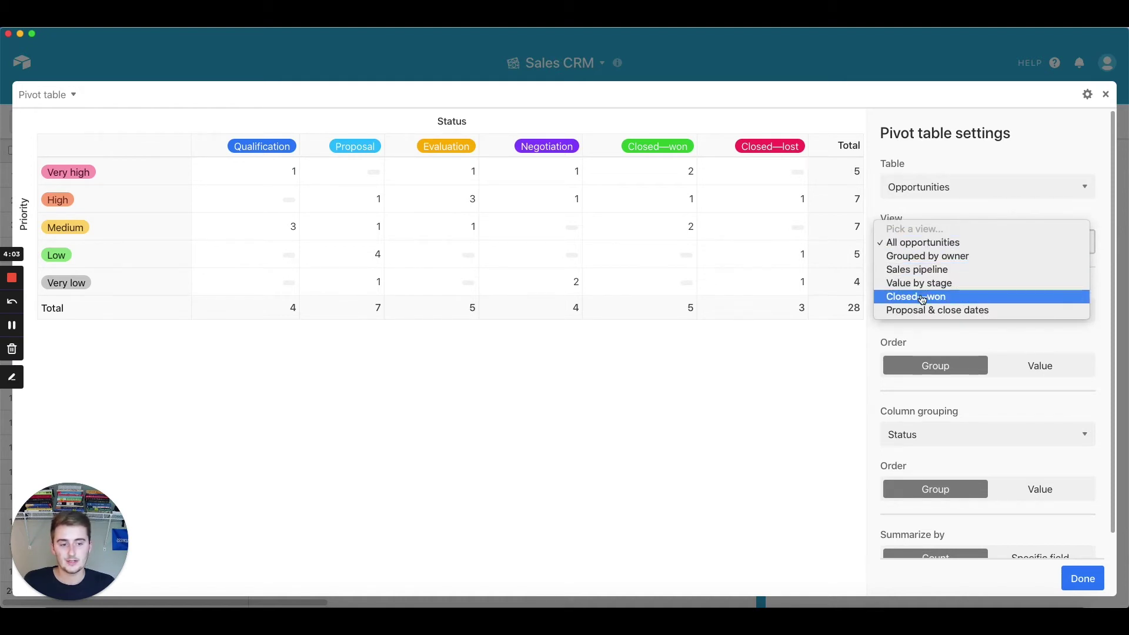
key(Escape)
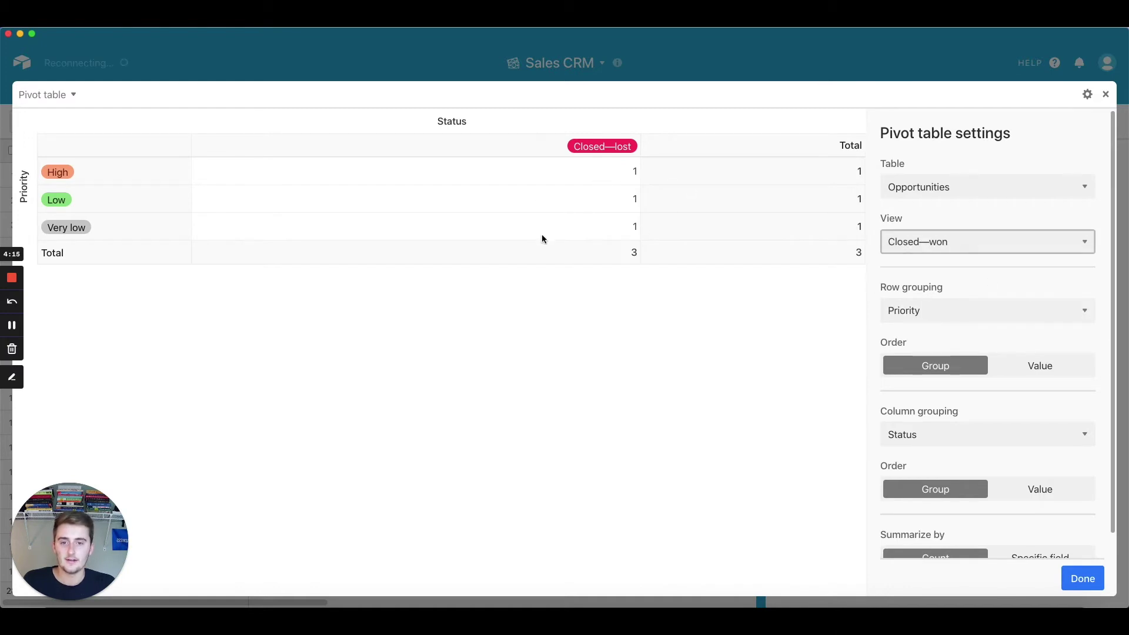
click(928, 238)
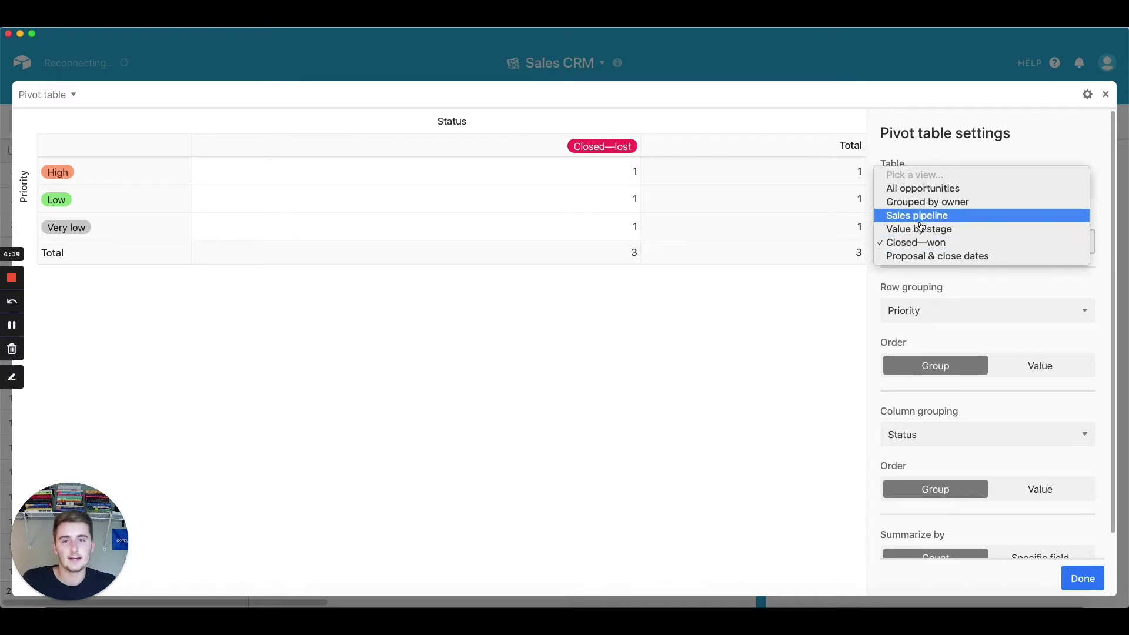
click(909, 194)
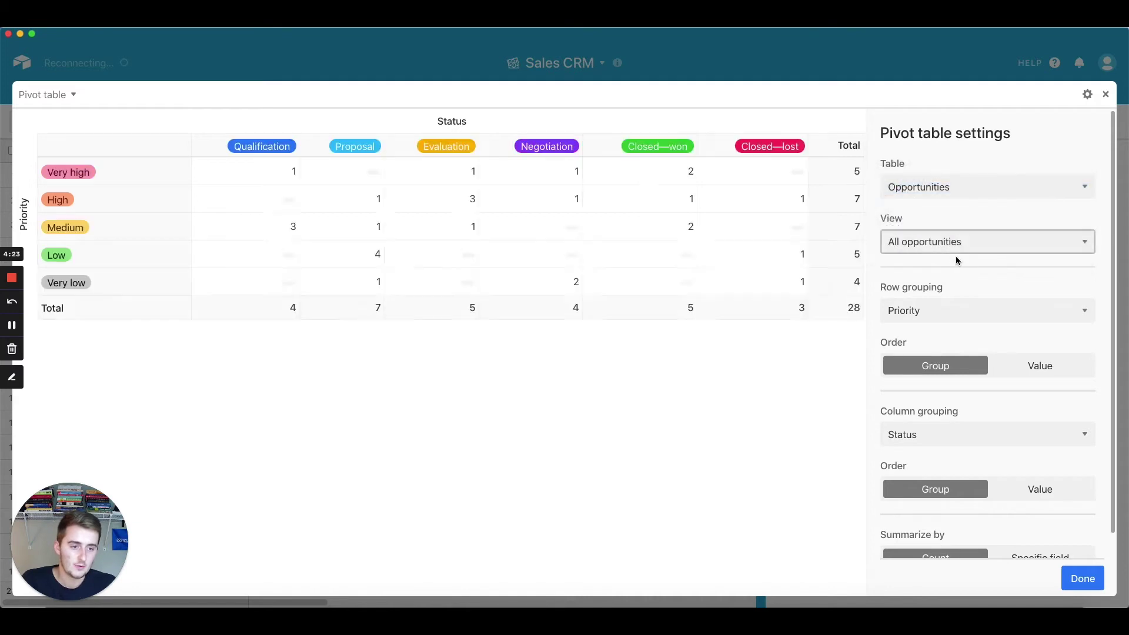
scroll(970, 306, down, 1)
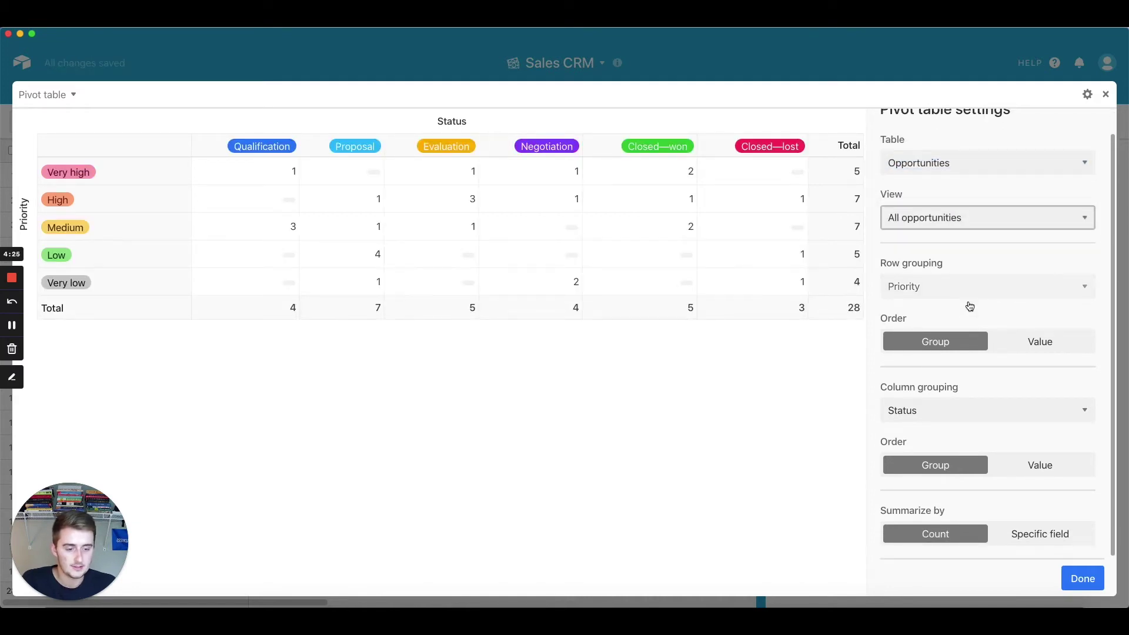
scroll(969, 306, up, 1)
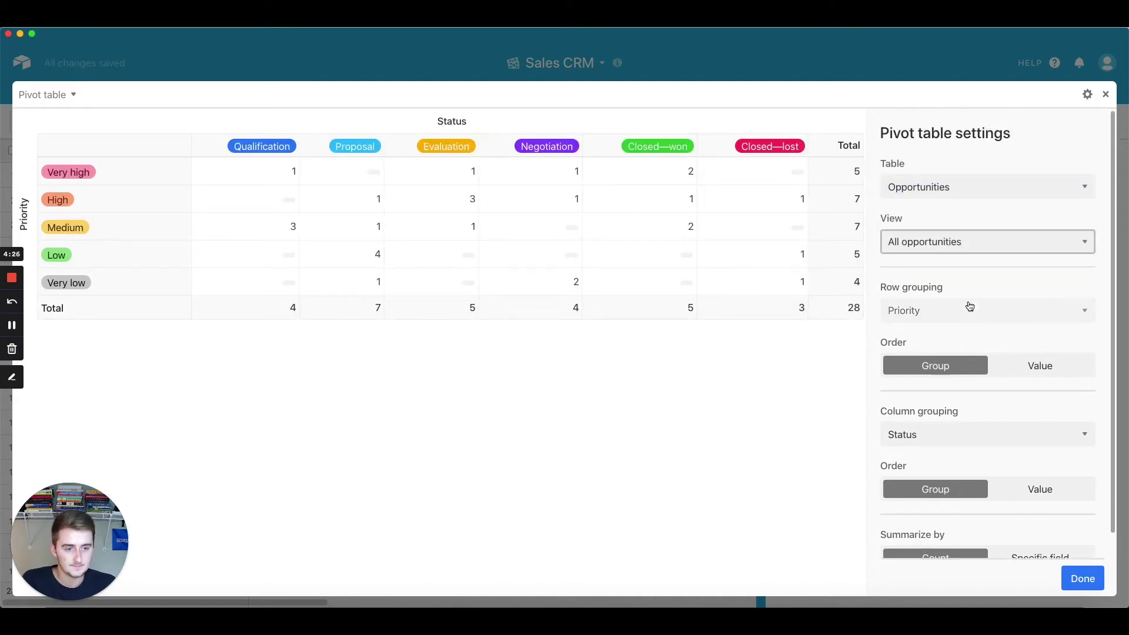
Step: Keep Opportunities as the pivot's source table, finish the pivot, and browse apps again
click(921, 198)
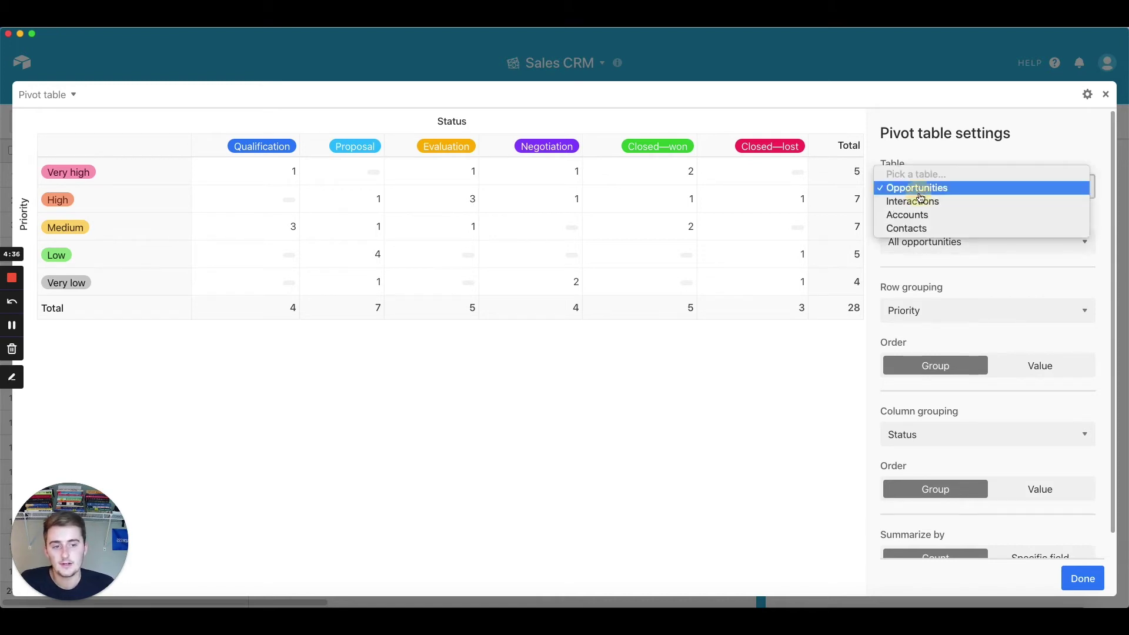
click(919, 157)
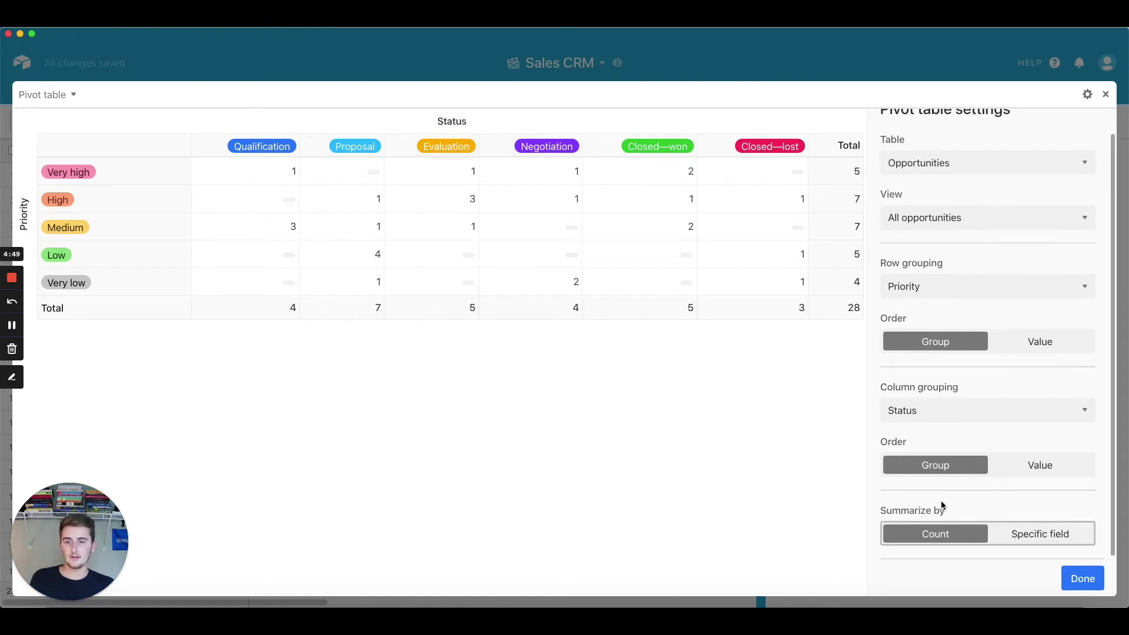
click(1083, 577)
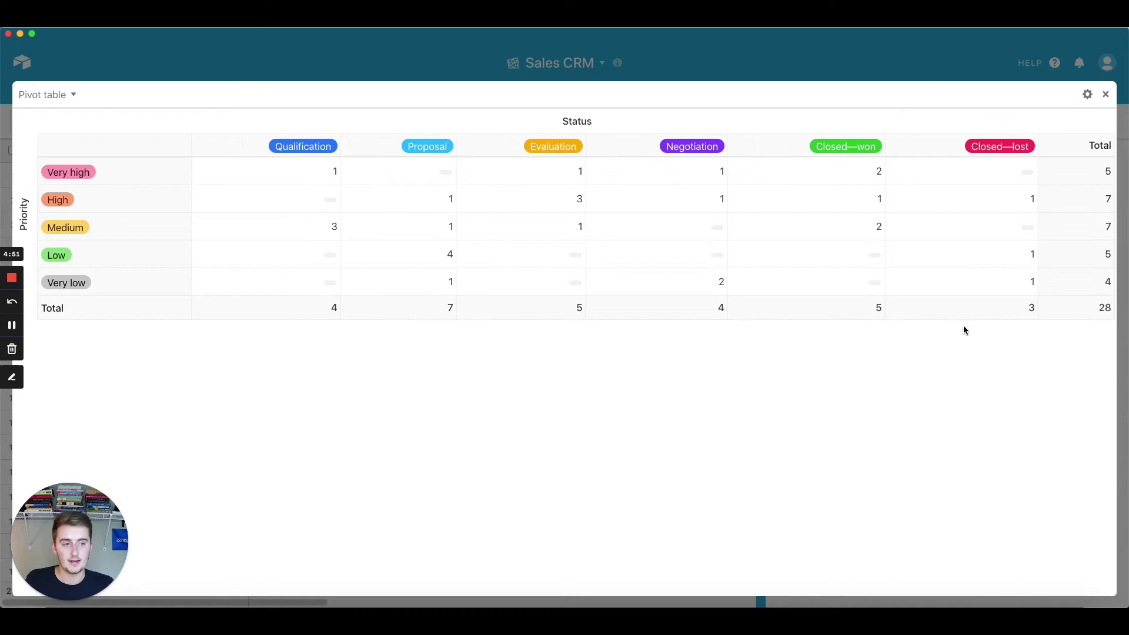
click(1106, 95)
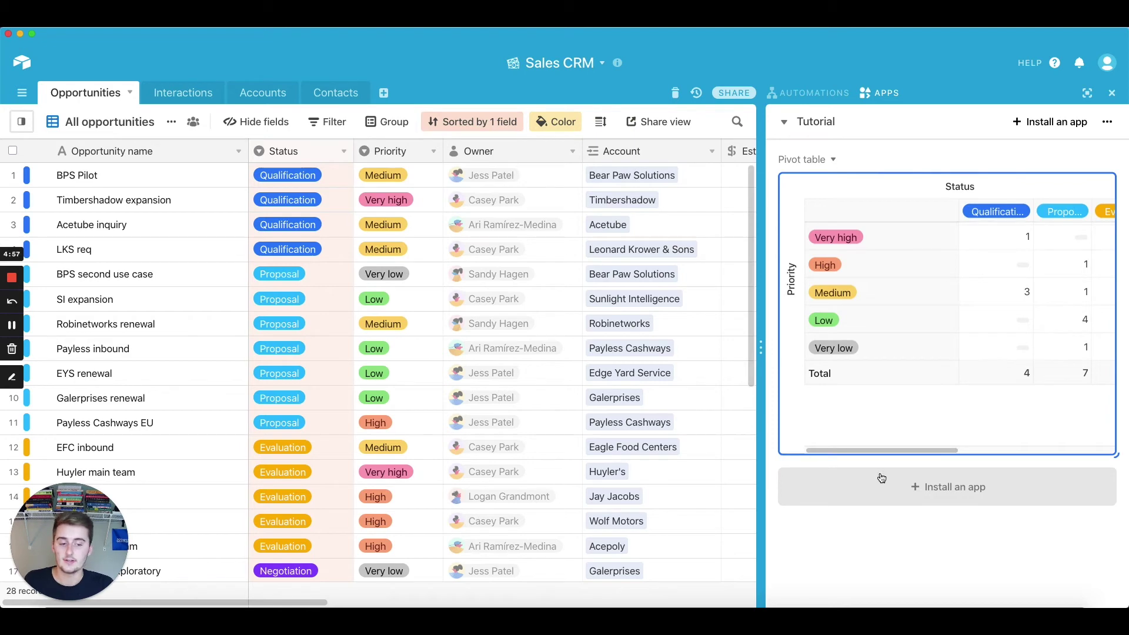
click(947, 487)
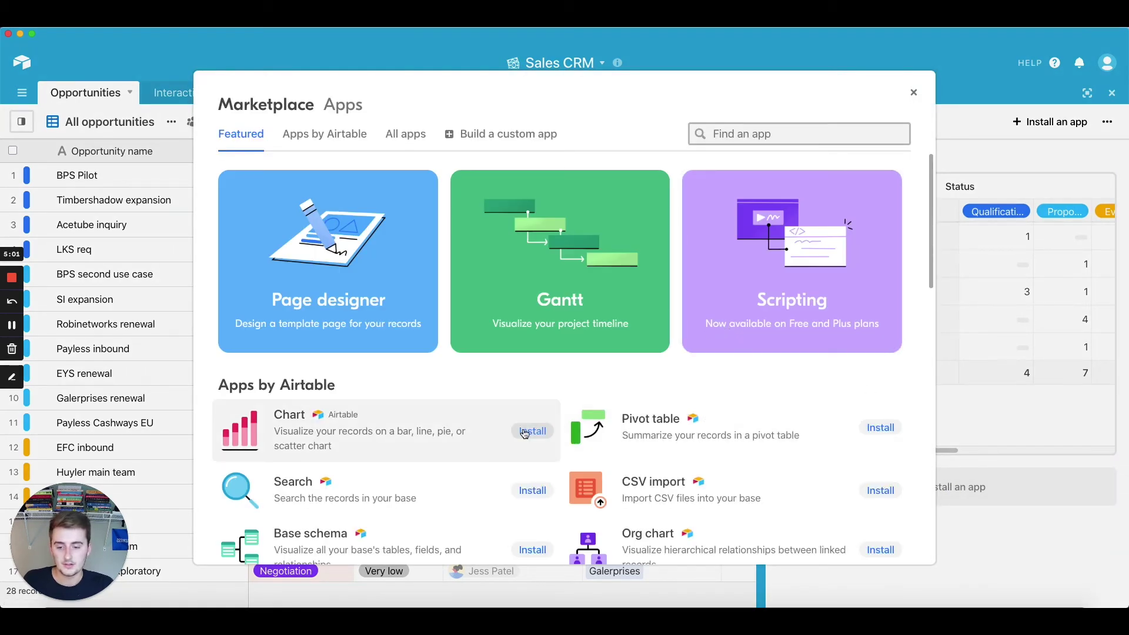
Step: Install the Chart app using the Opportunities table and All opportunities view
click(525, 432)
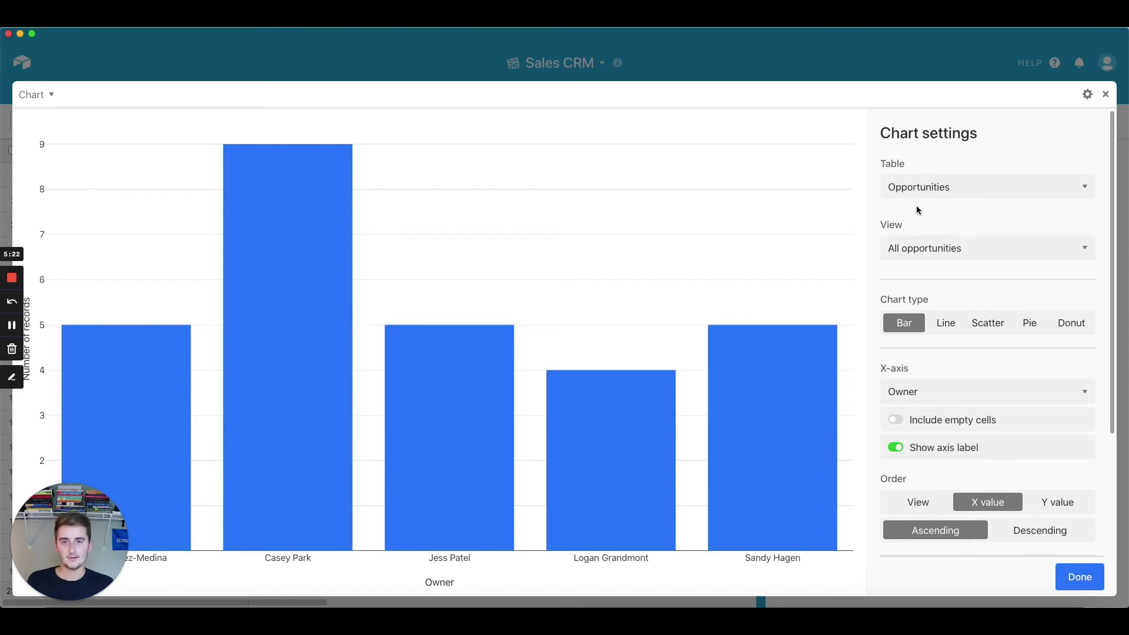
click(902, 188)
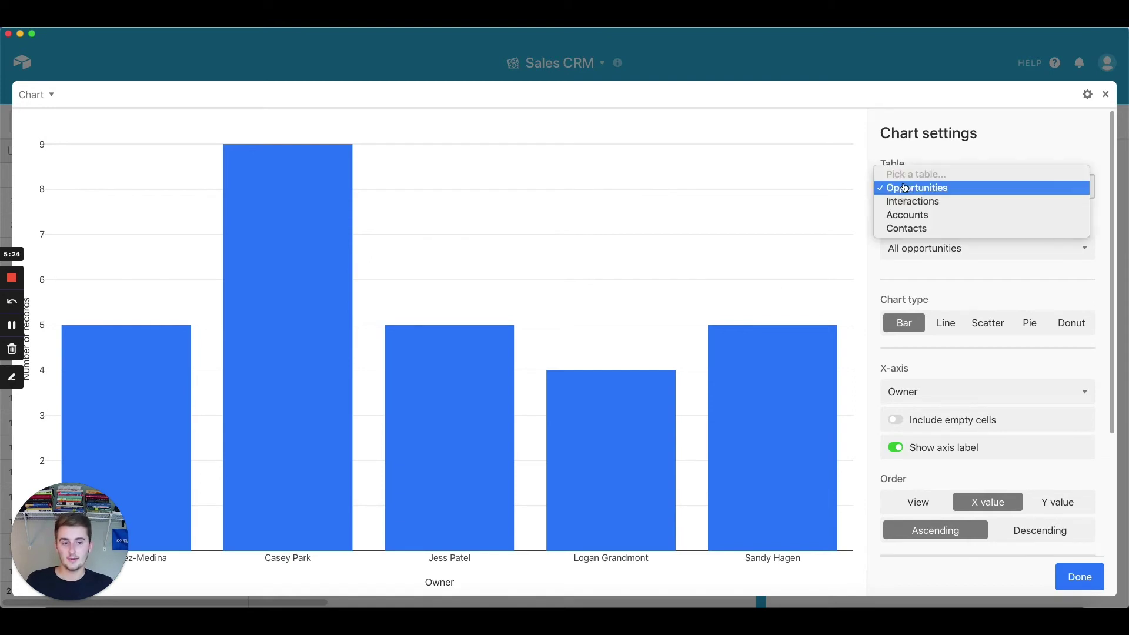
click(910, 154)
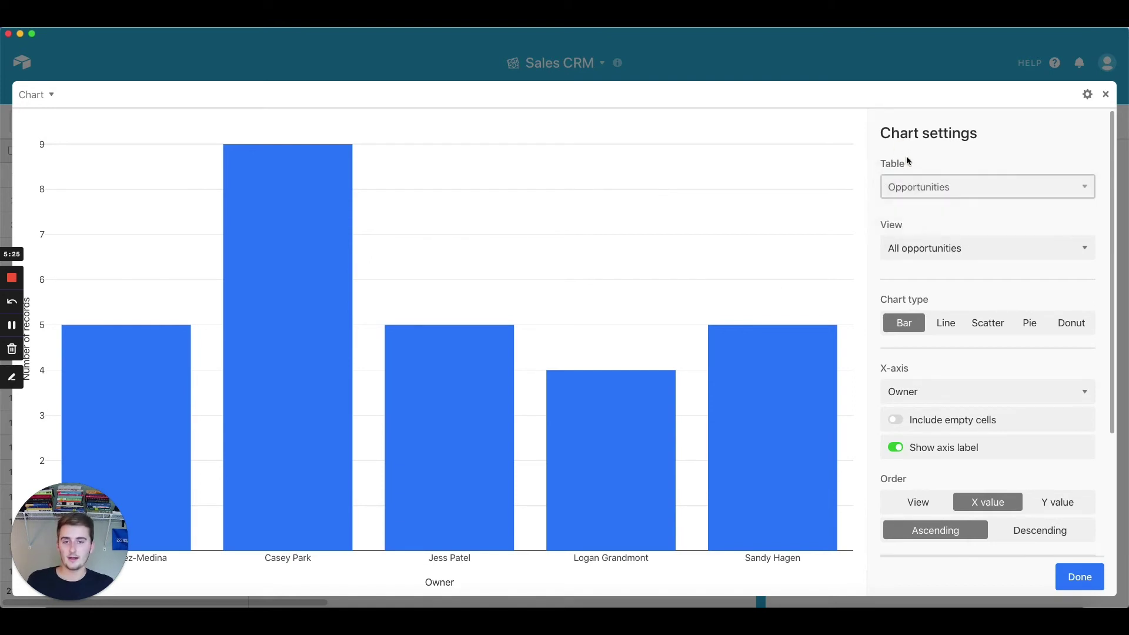
click(903, 253)
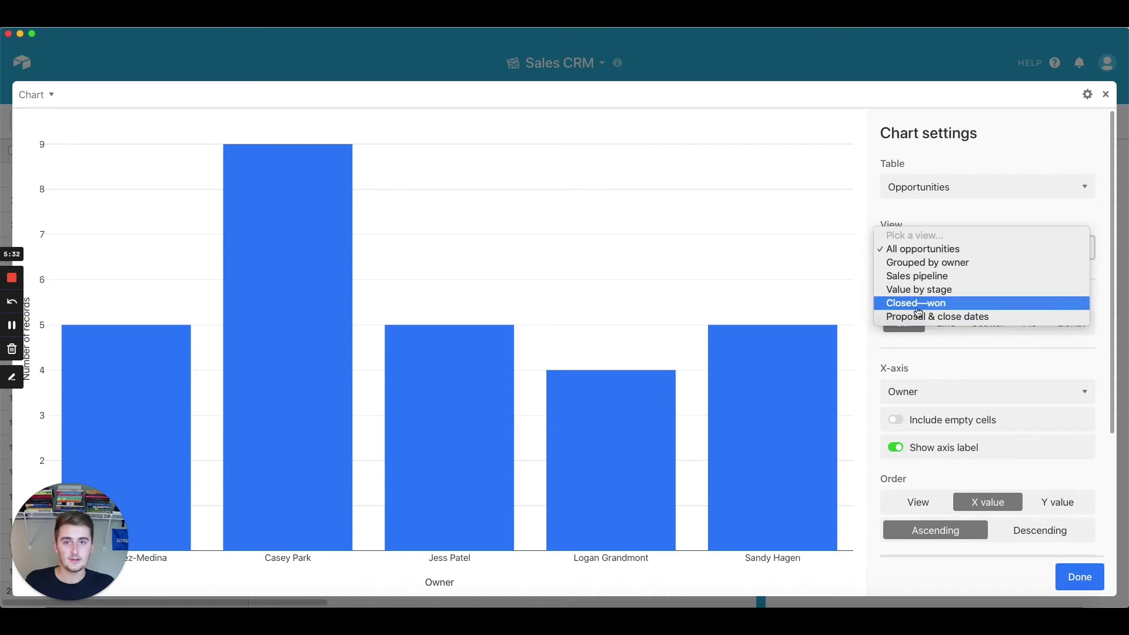
click(923, 214)
Step: Switch the chart type from bar to line, briefly trying scatter
scroll(929, 252, down, 1)
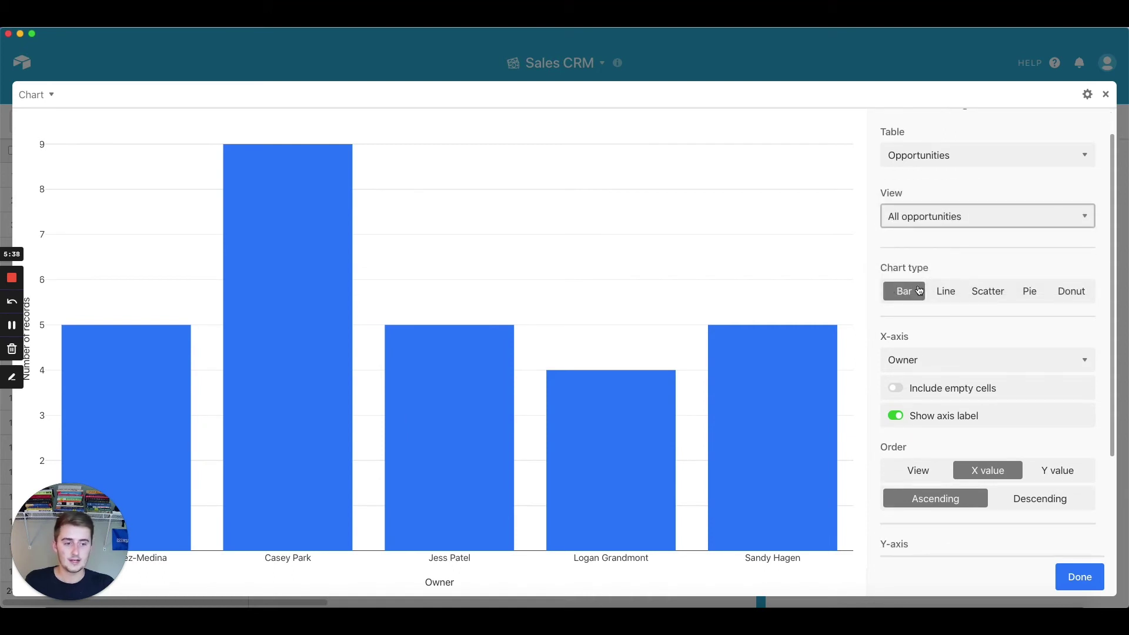
click(947, 293)
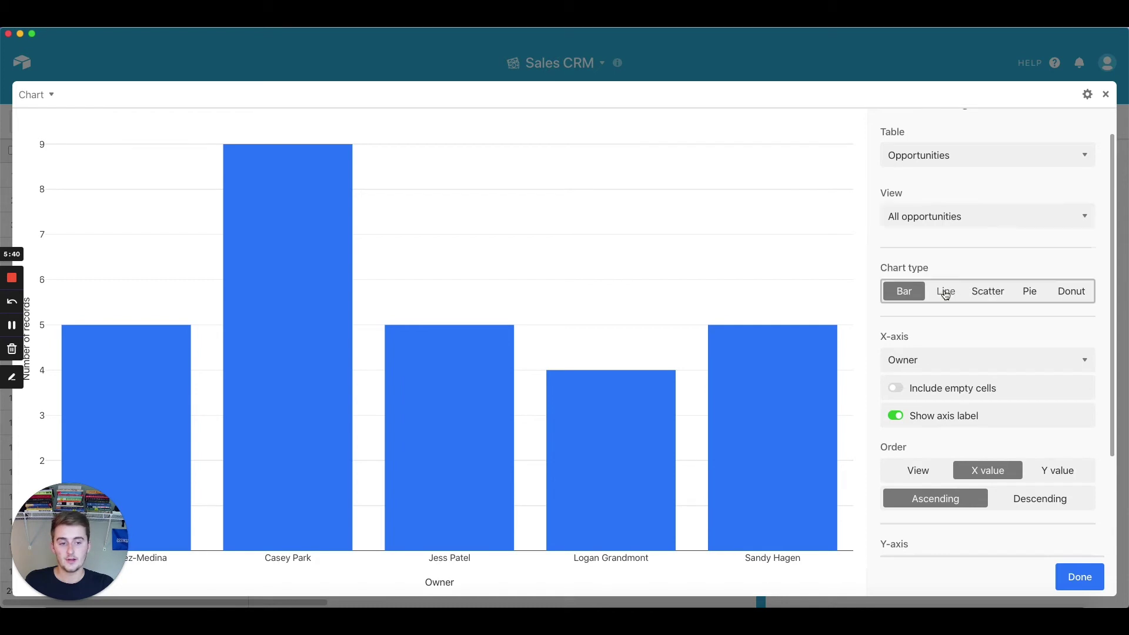
click(984, 292)
click(948, 294)
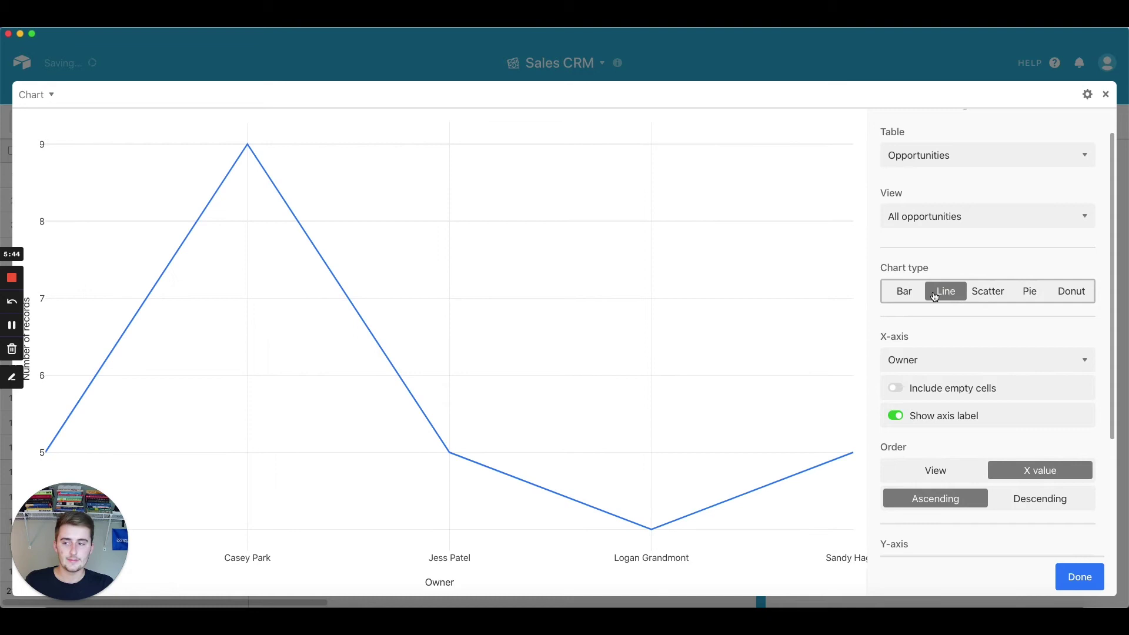
Step: Try bar, scatter and pie chart types, then settle back on a bar chart
click(899, 295)
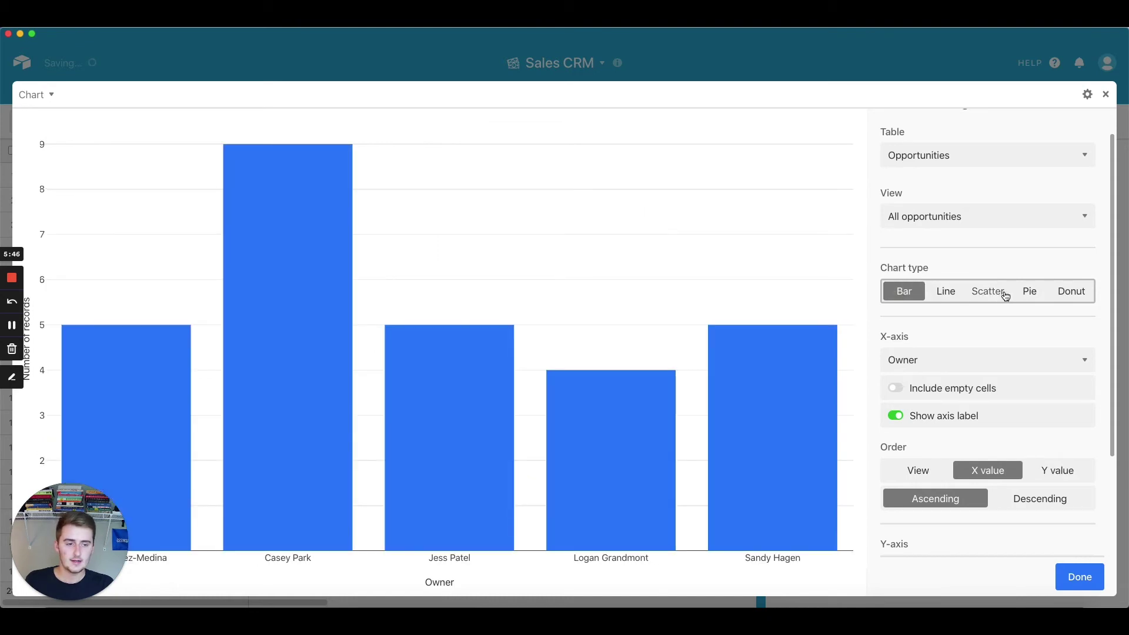
click(997, 296)
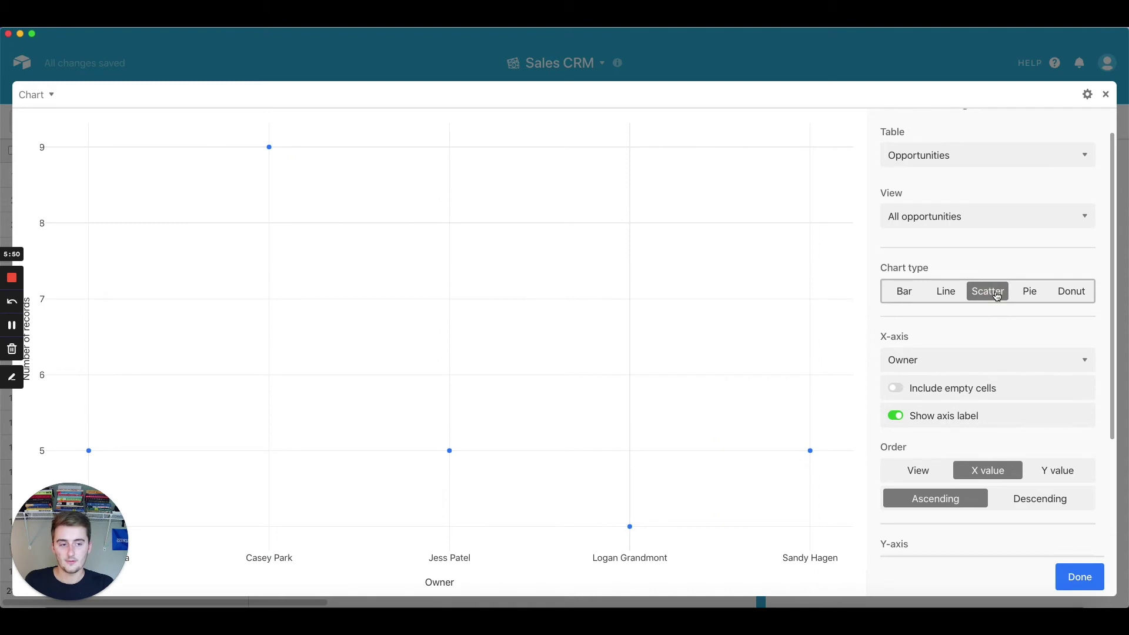
click(1032, 291)
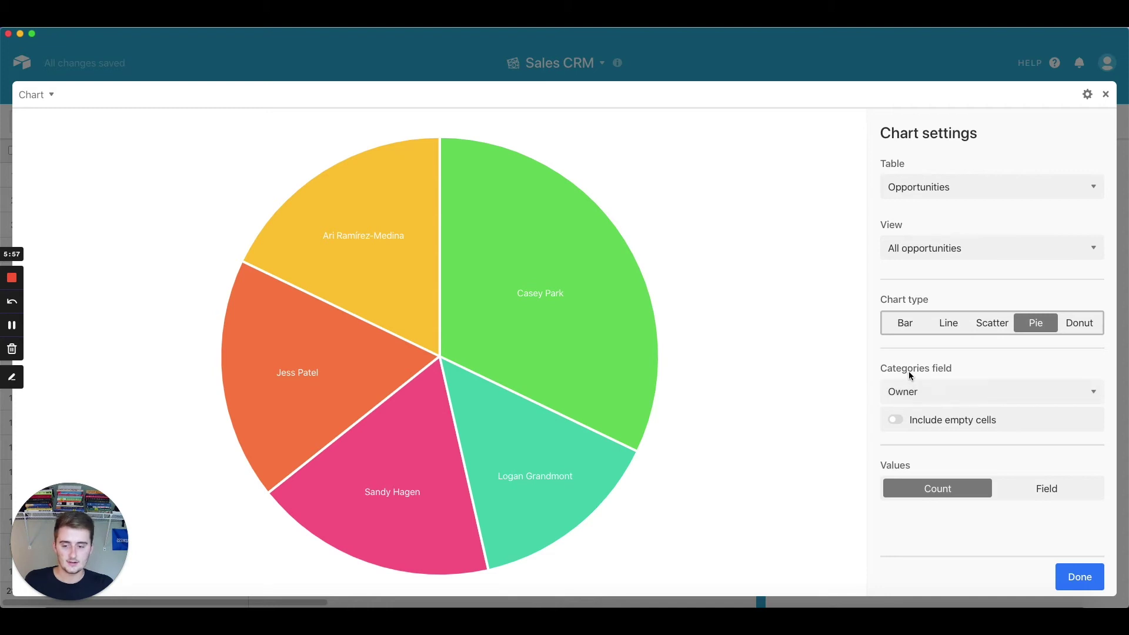
click(900, 323)
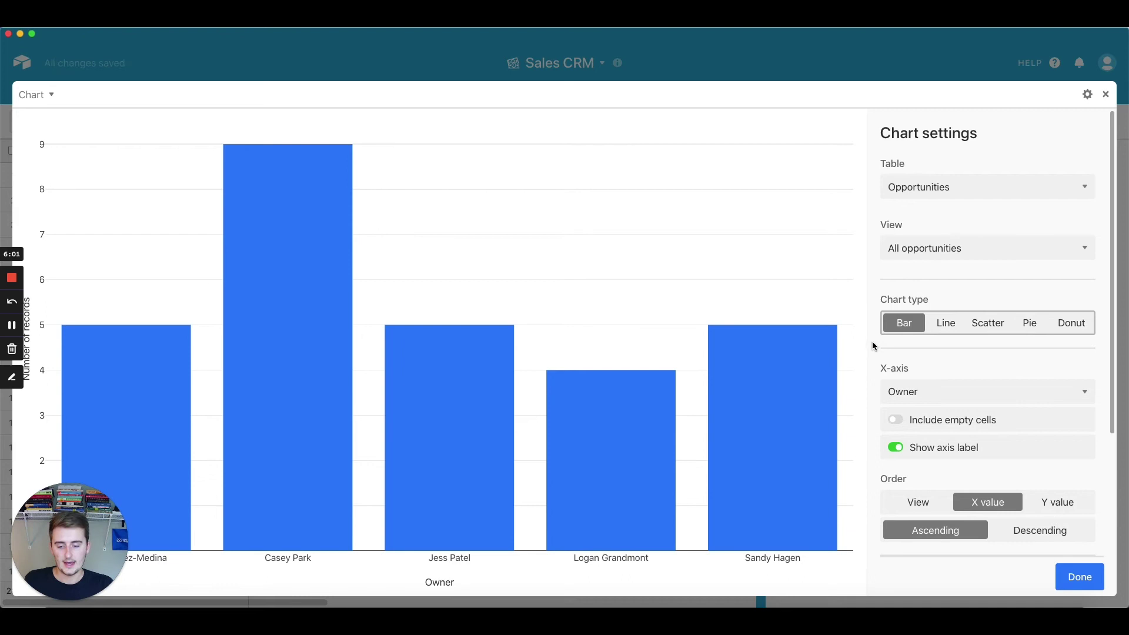
scroll(1025, 346, down, 2)
scroll(1025, 344, down, 3)
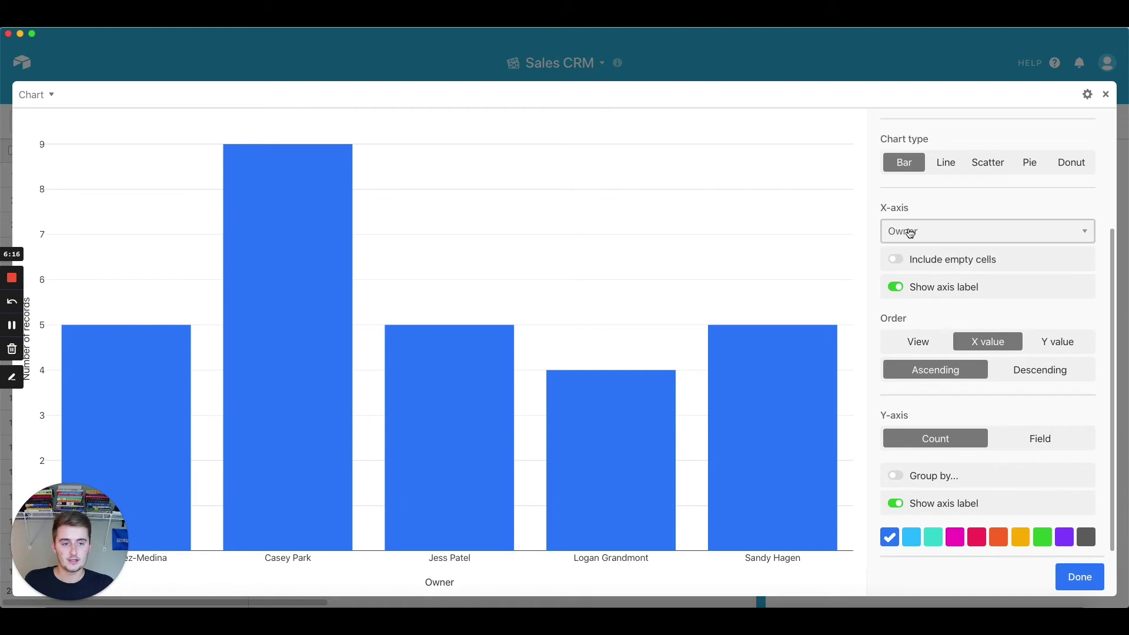
scroll(912, 234, up, 4)
scroll(910, 234, down, 4)
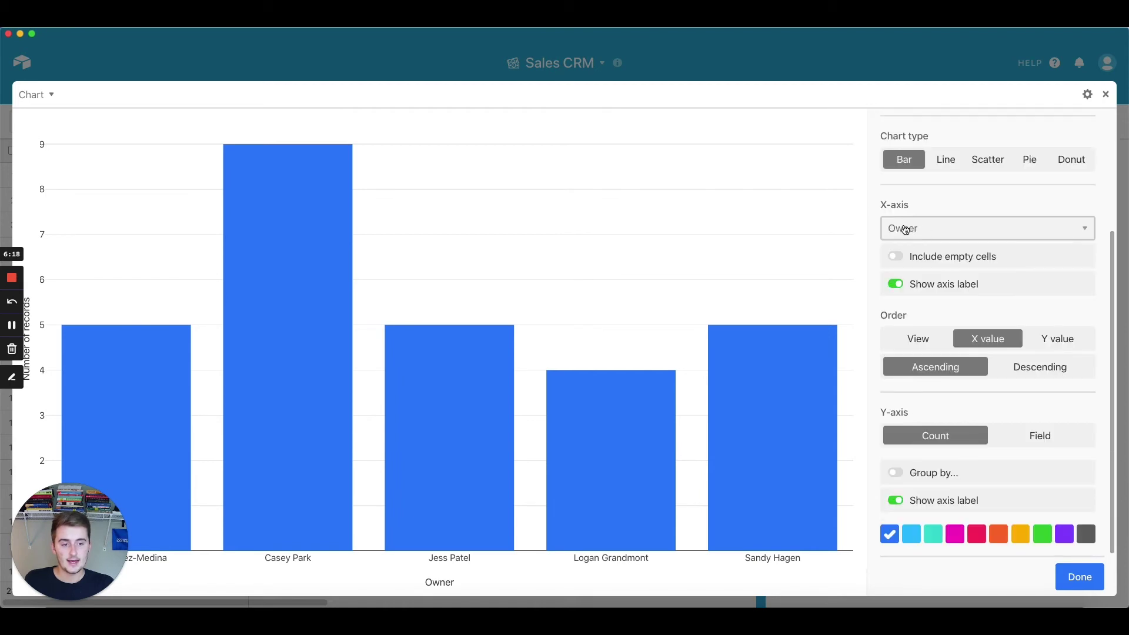
Step: Set the chart's X-axis field to Priority instead of Owner
click(916, 230)
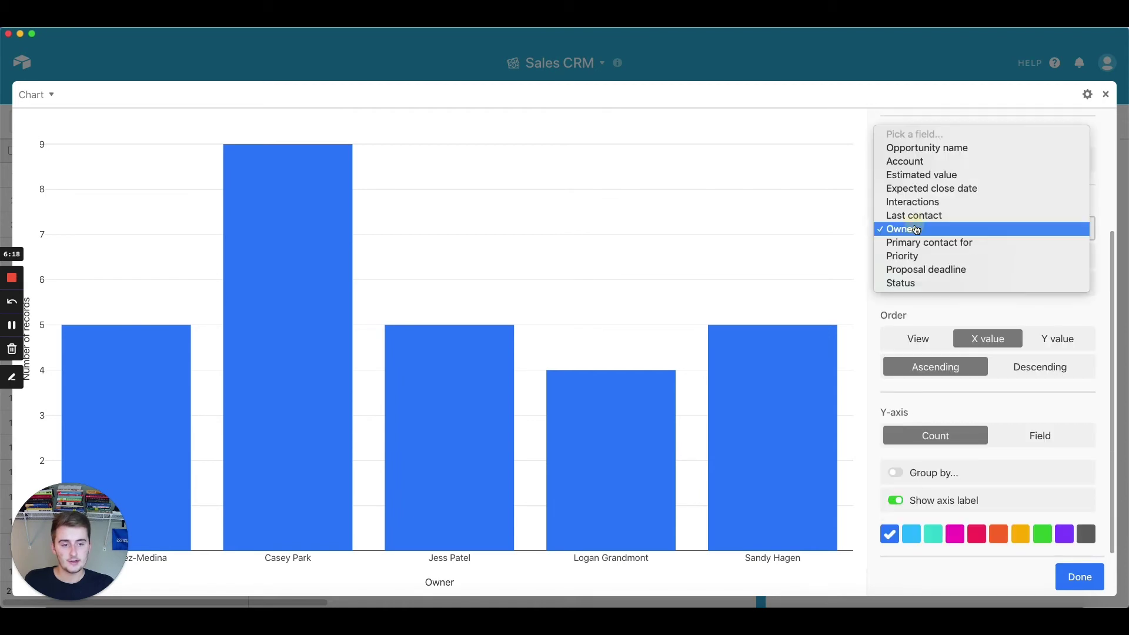
click(911, 256)
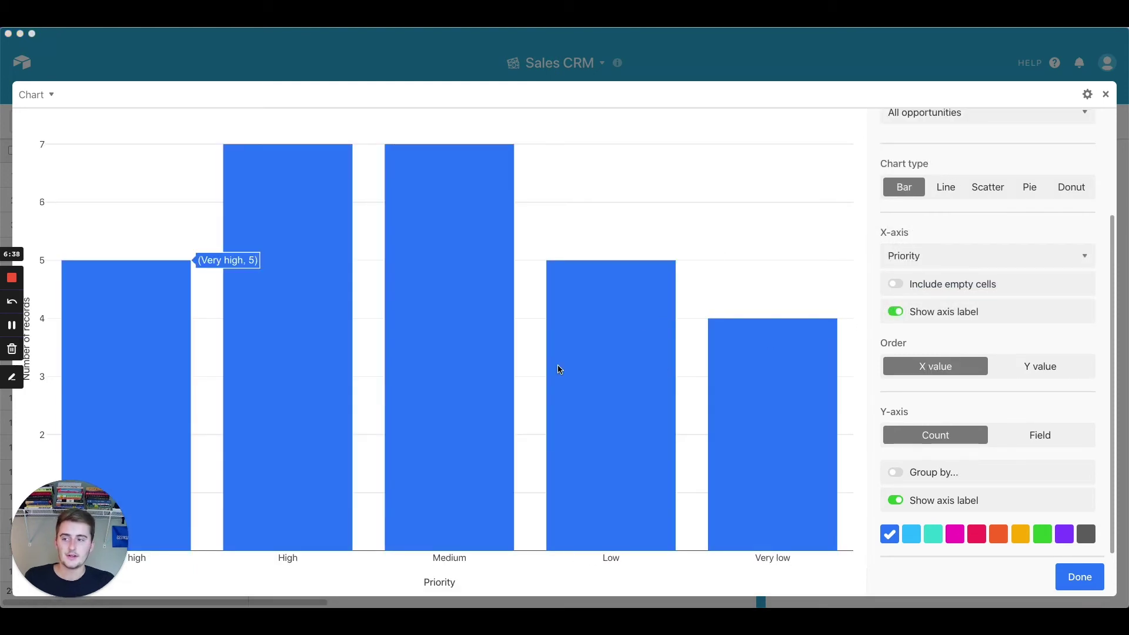
scroll(1009, 368, up, 3)
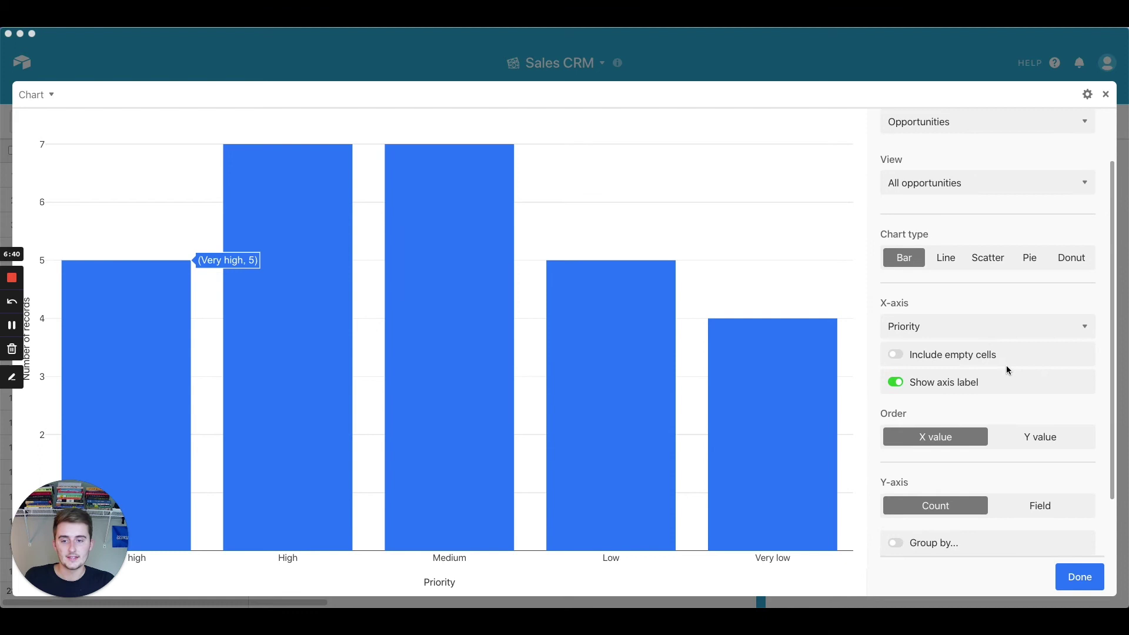
scroll(1009, 368, down, 3)
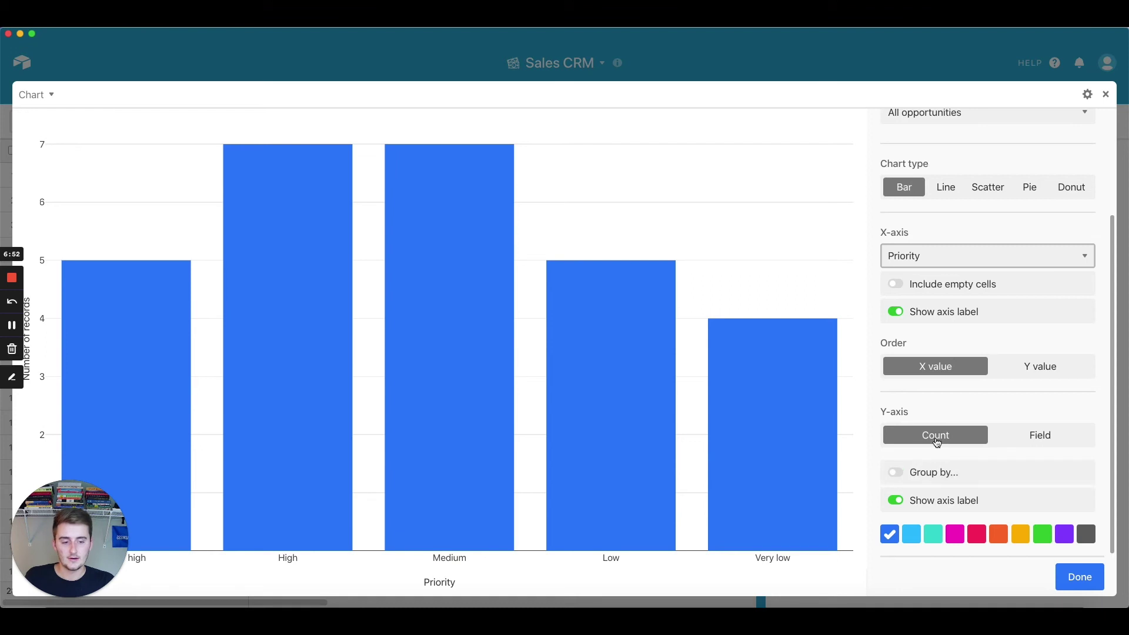
Step: Test field-value measuring, return to record count, and group bars by Account
click(1025, 439)
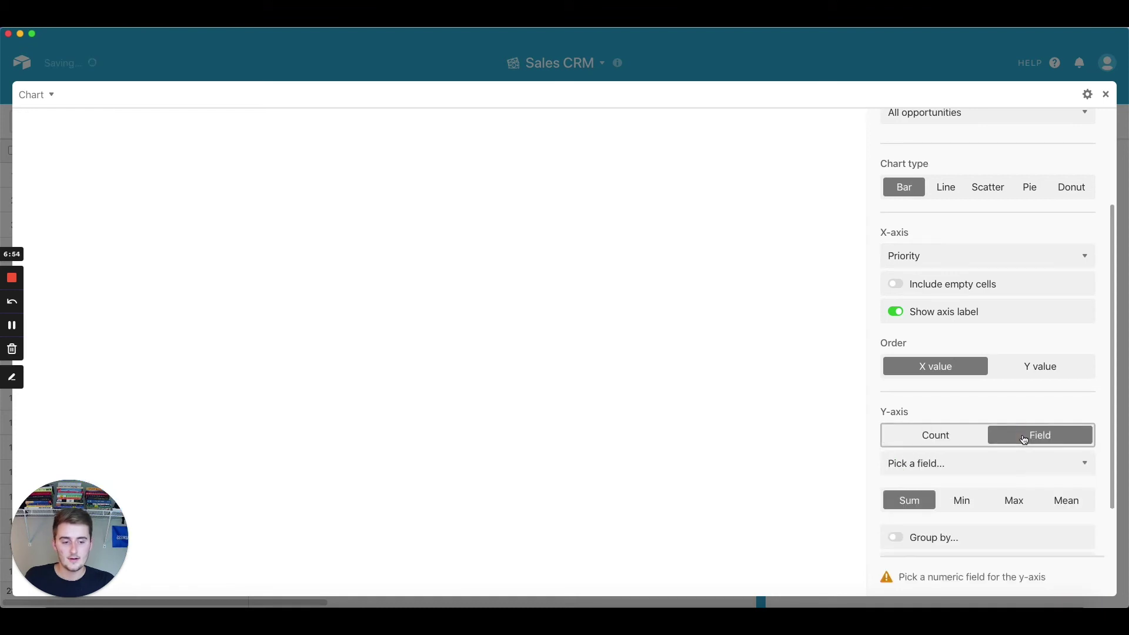
click(938, 436)
click(896, 474)
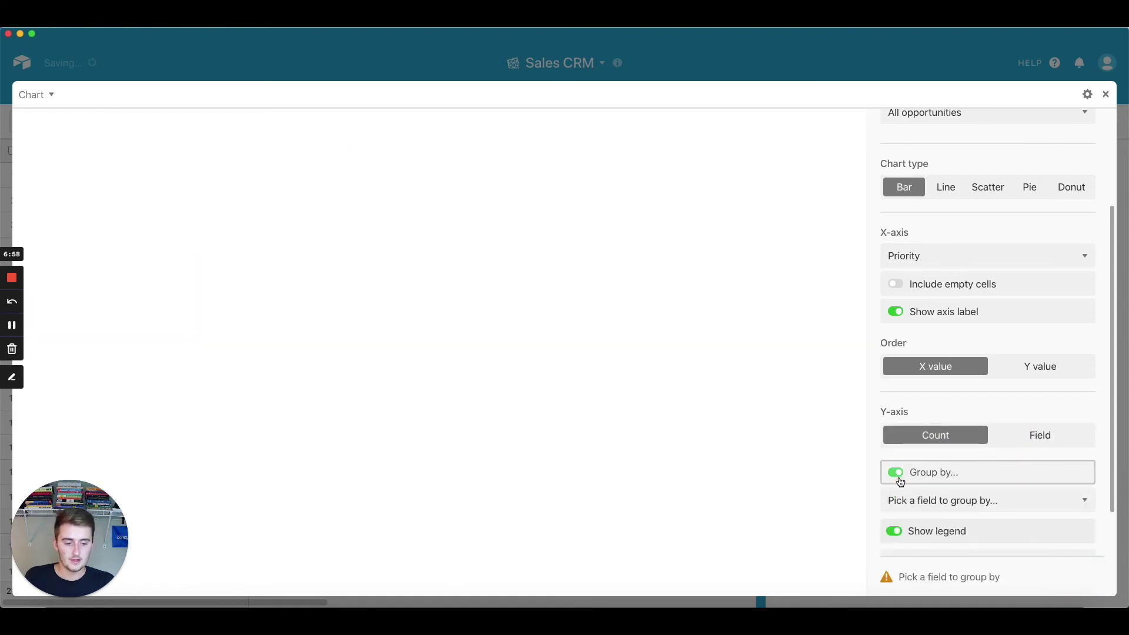
click(925, 500)
click(925, 532)
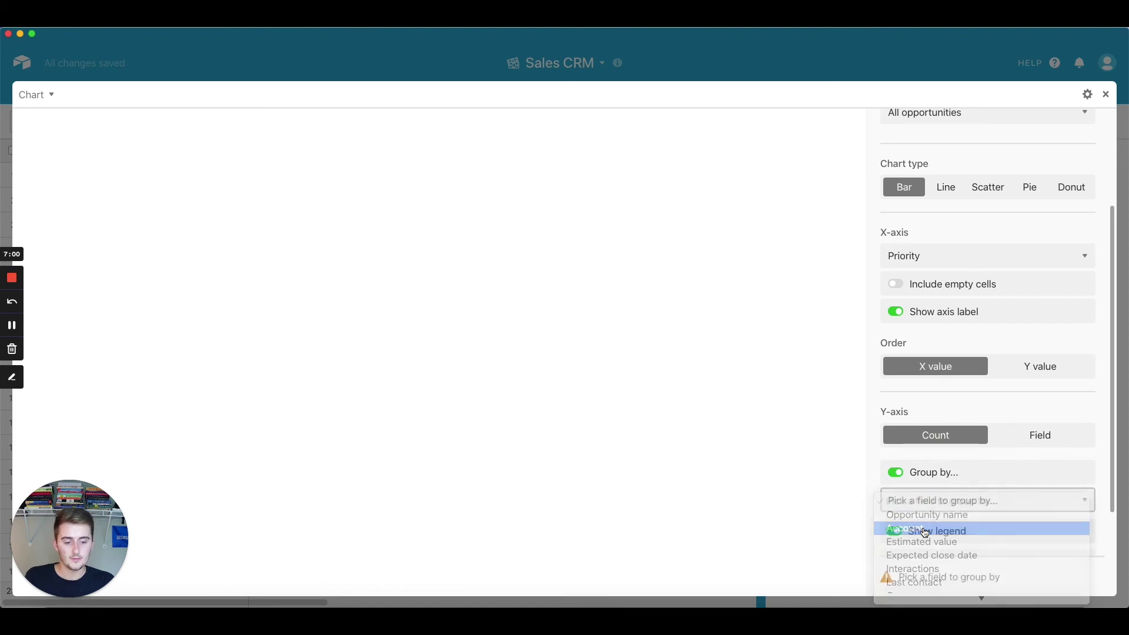
scroll(922, 503, down, 2)
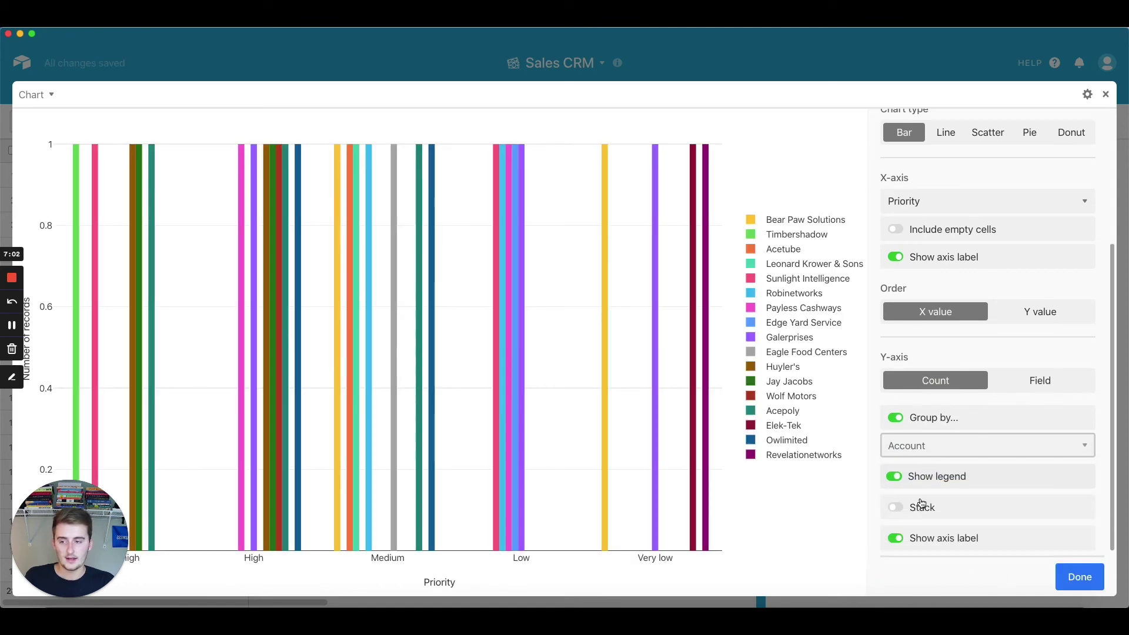
Step: Regroup by Opportunity name, toggle stacking on and off, then finish the chart settings
click(914, 451)
click(916, 430)
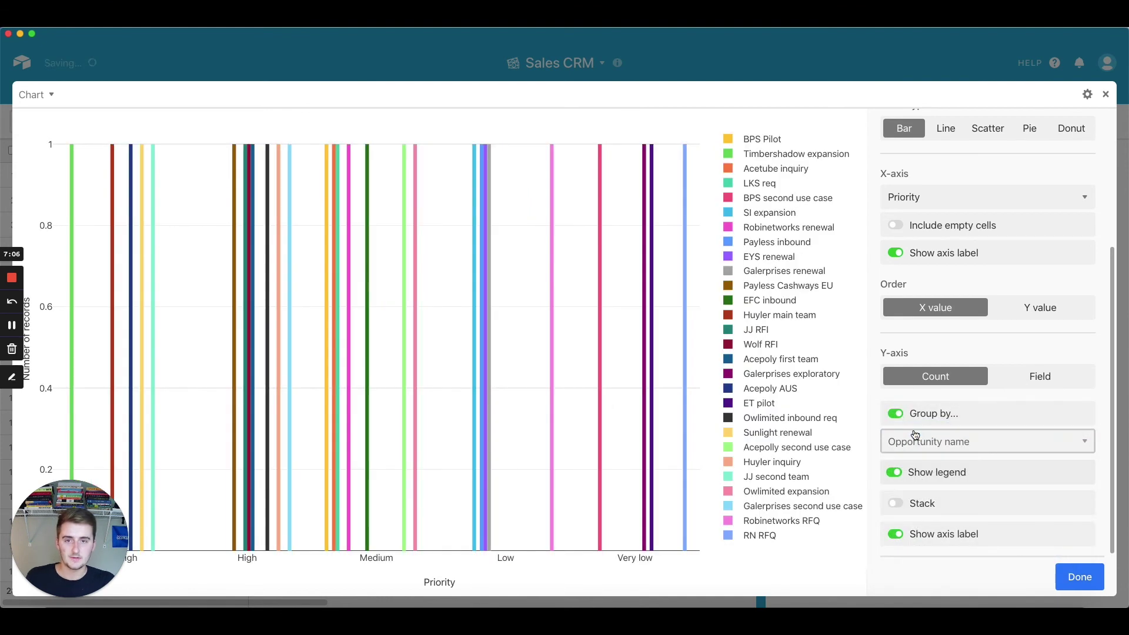
click(896, 504)
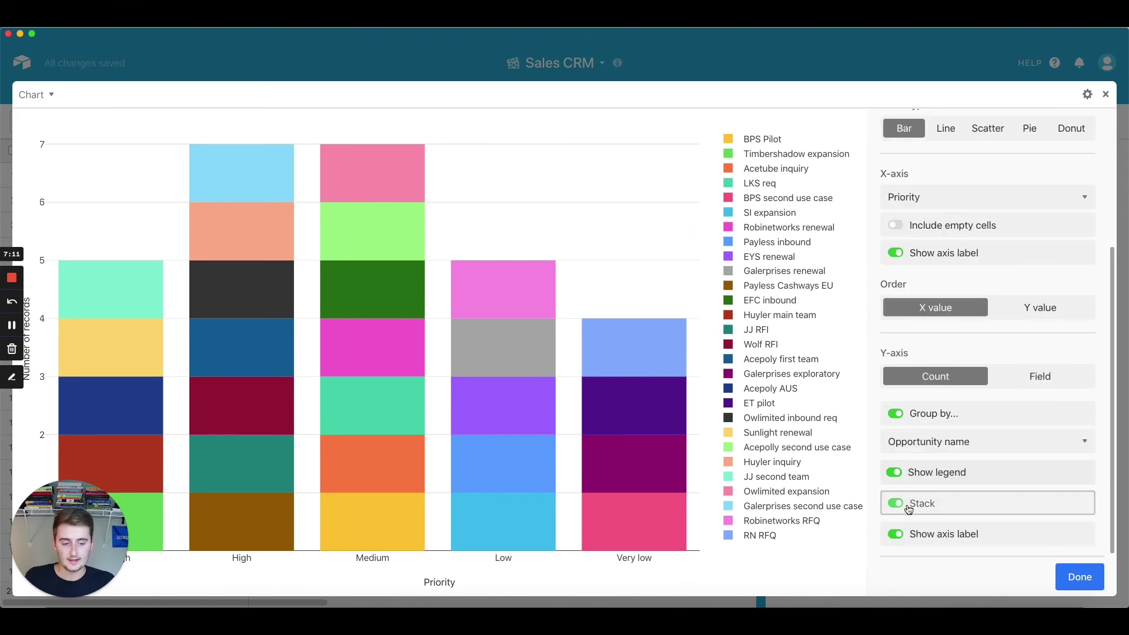
mouse_move(477, 363)
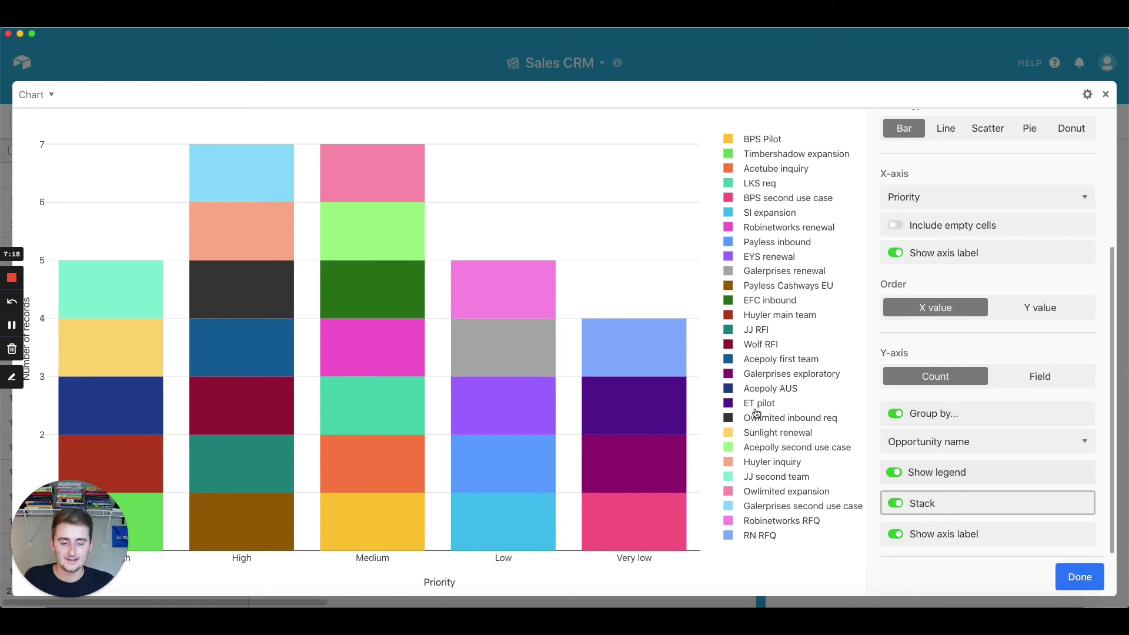
click(900, 504)
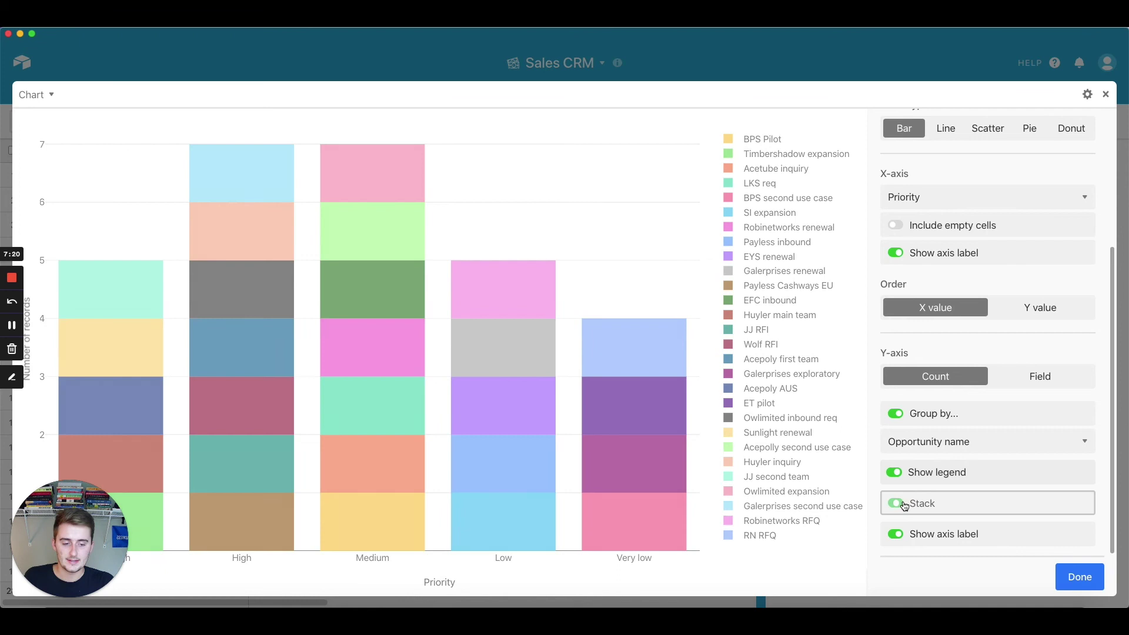
click(911, 445)
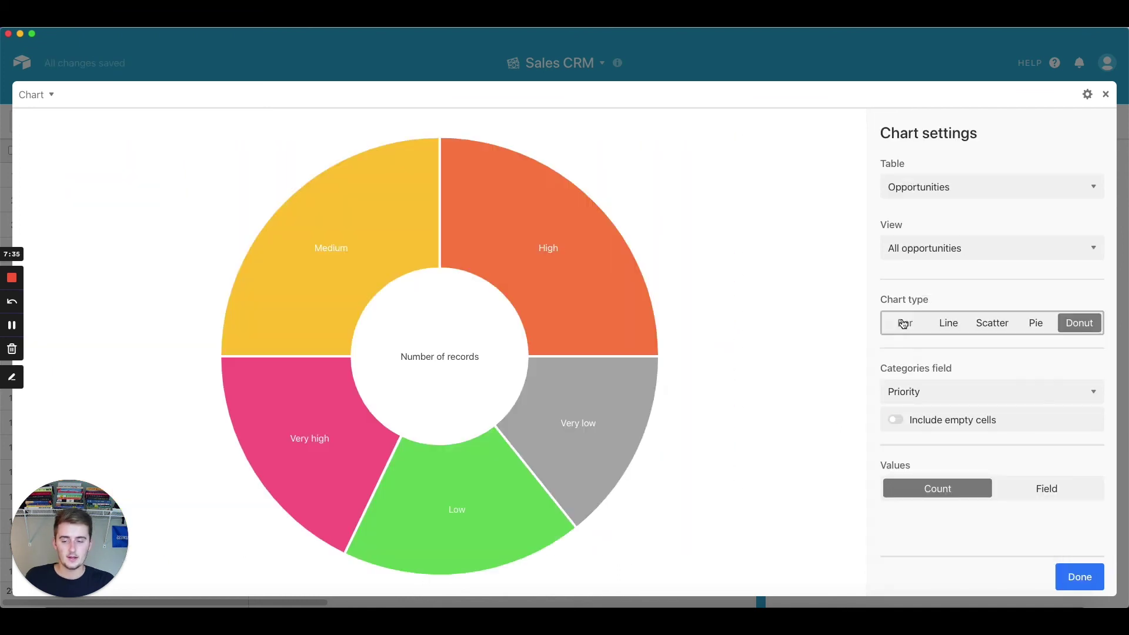
click(1079, 578)
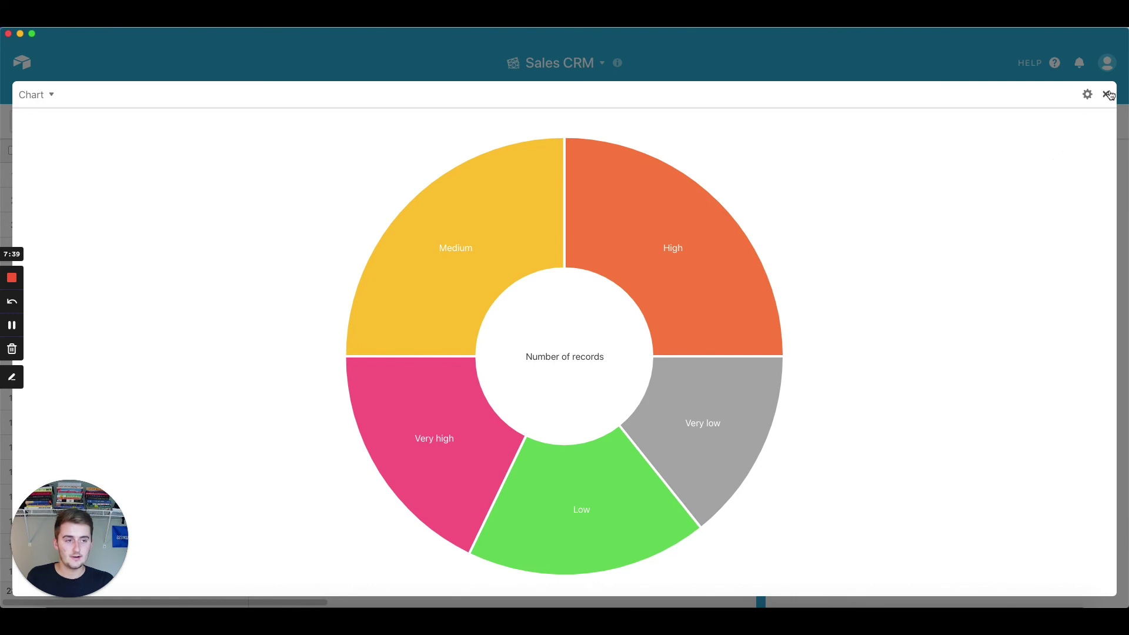
Step: Close the enlarged chart view and hide then restore the dashboard panel
click(1111, 94)
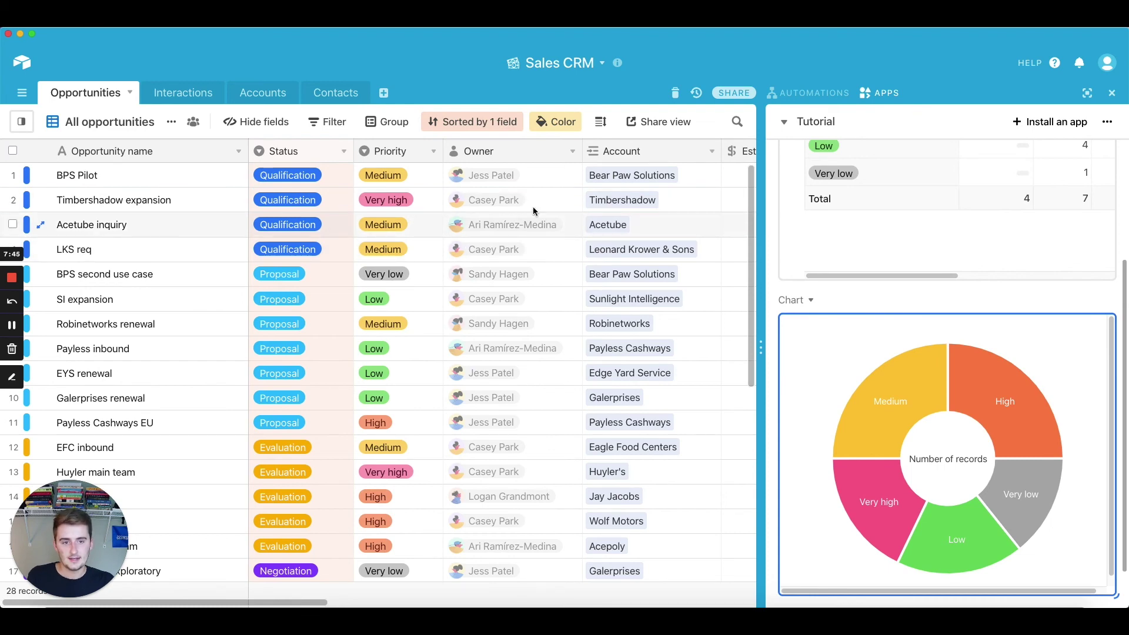
scroll(953, 319, up, 3)
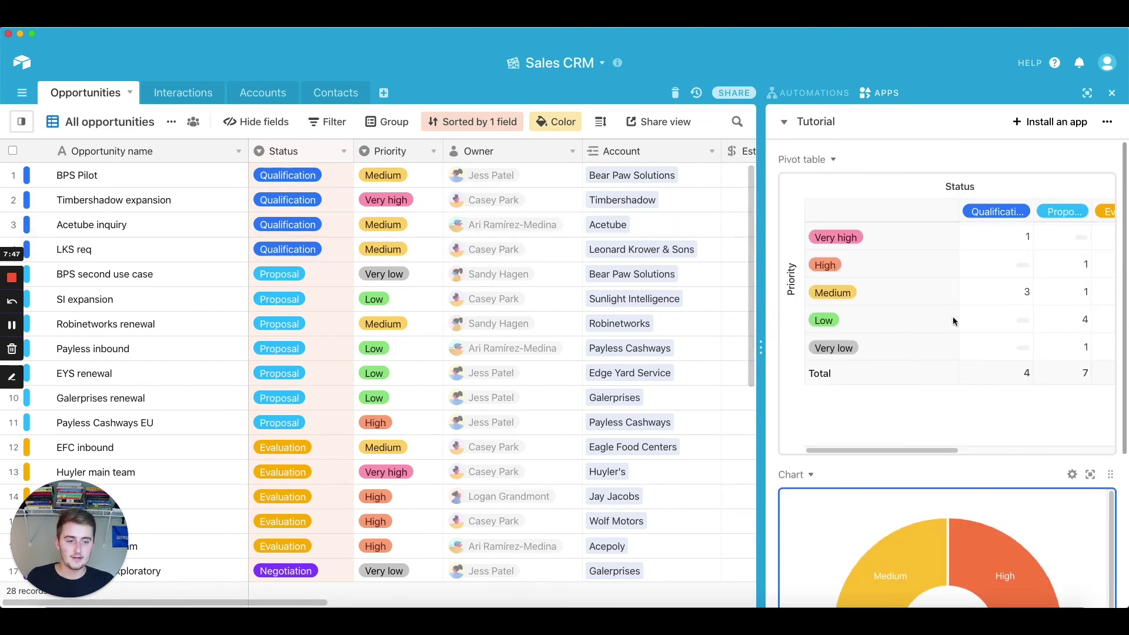
click(1114, 94)
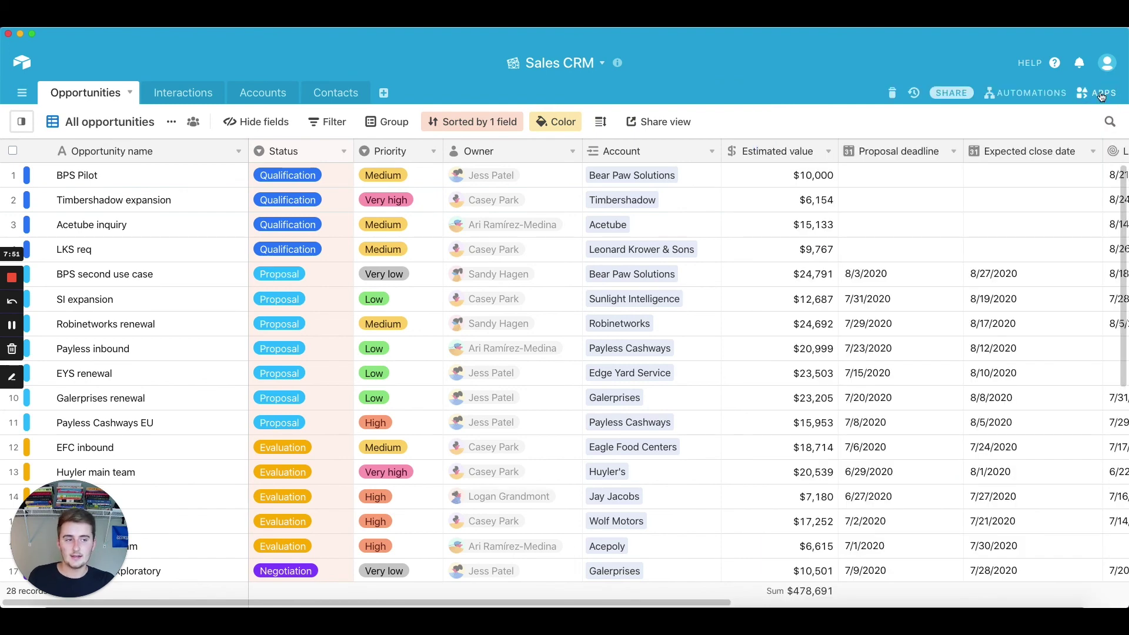
click(1106, 94)
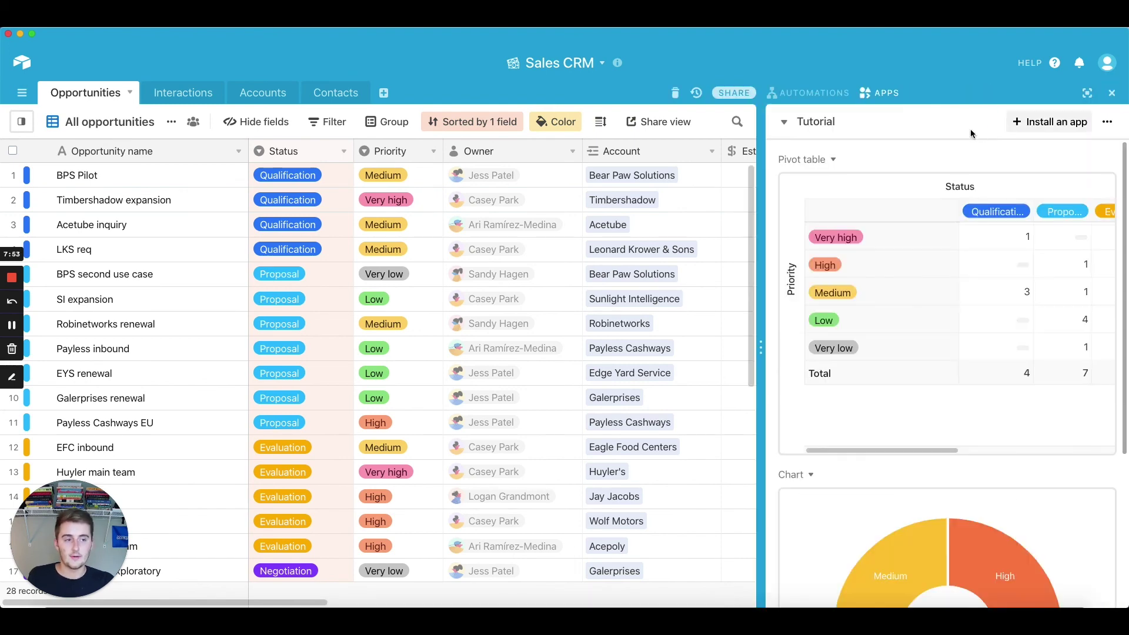
Step: Switch to the Account analysis dashboard, then back to Tutorial
click(824, 124)
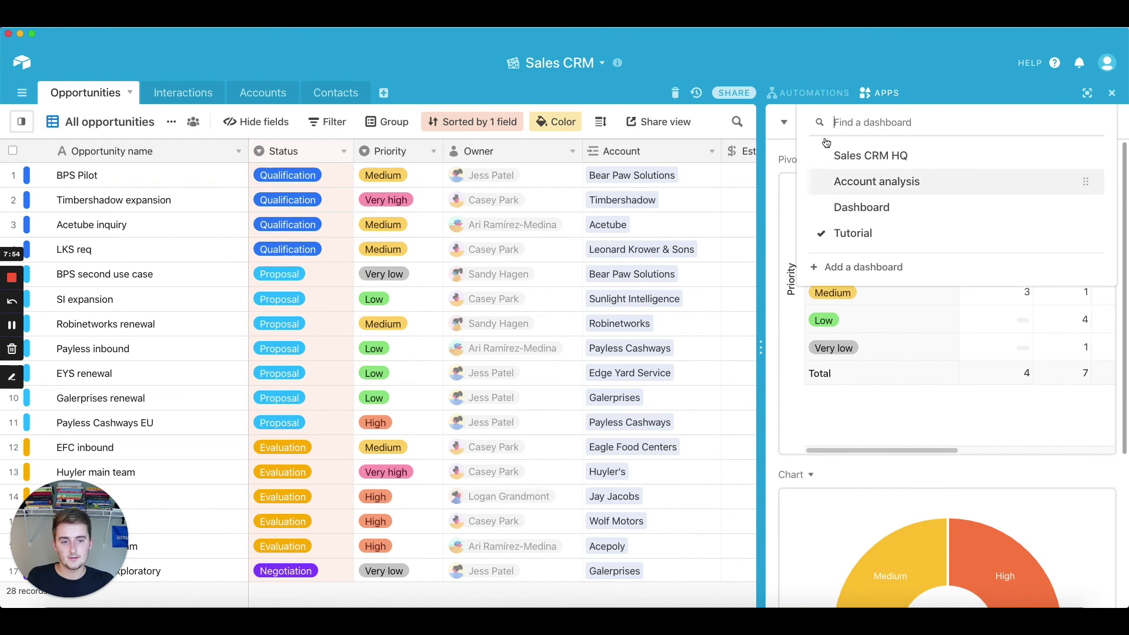
click(839, 183)
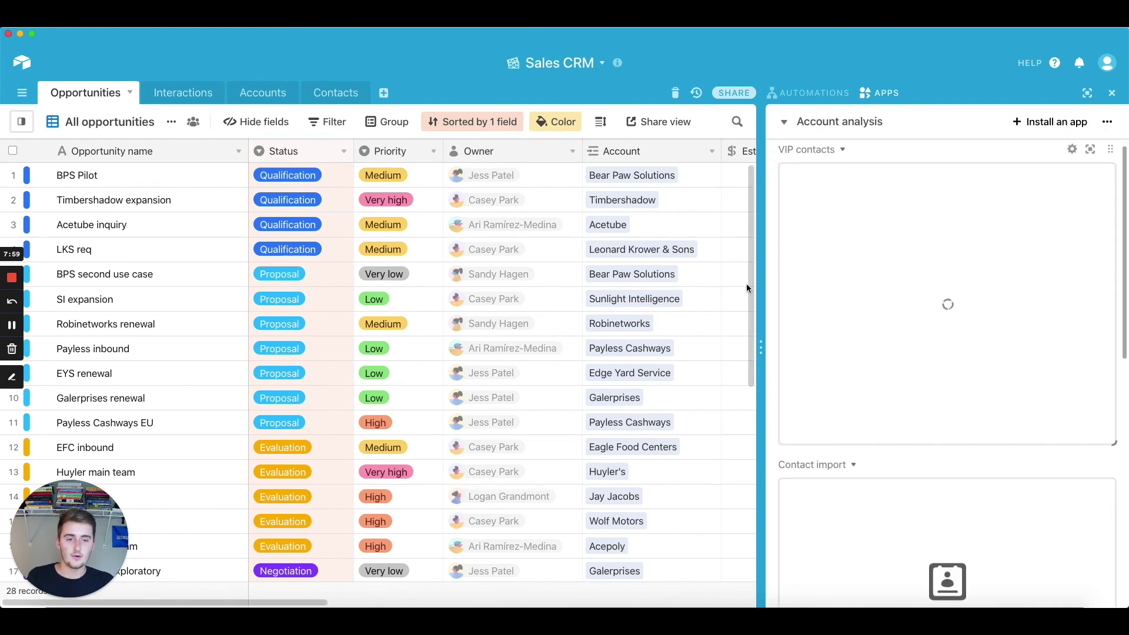
scroll(776, 291, down, 3)
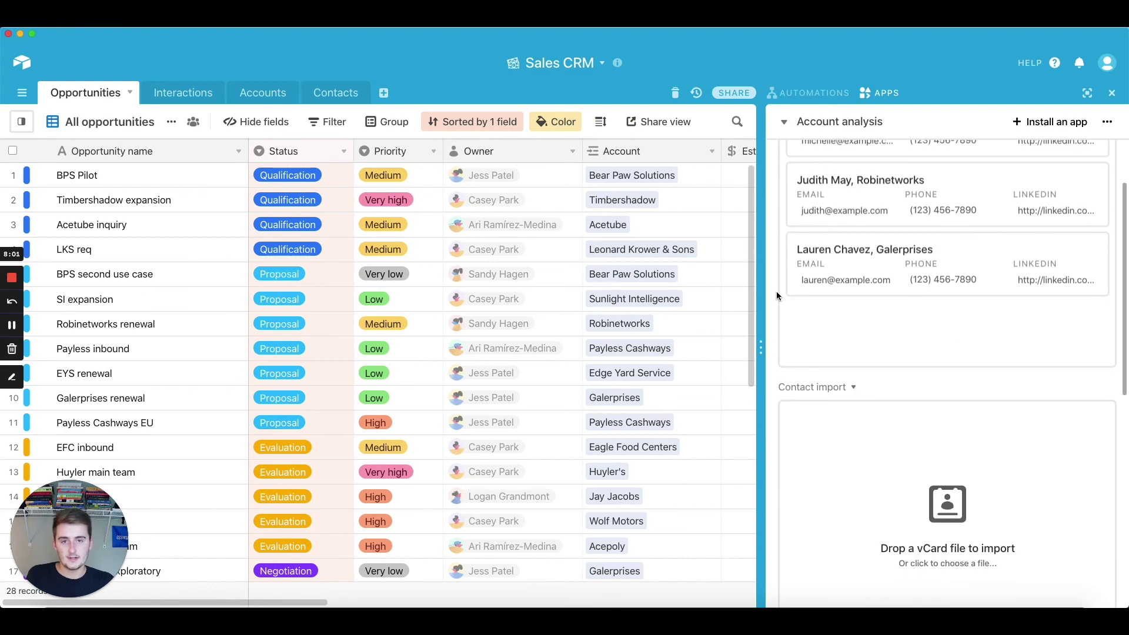
scroll(776, 291, down, 2)
scroll(776, 291, up, 5)
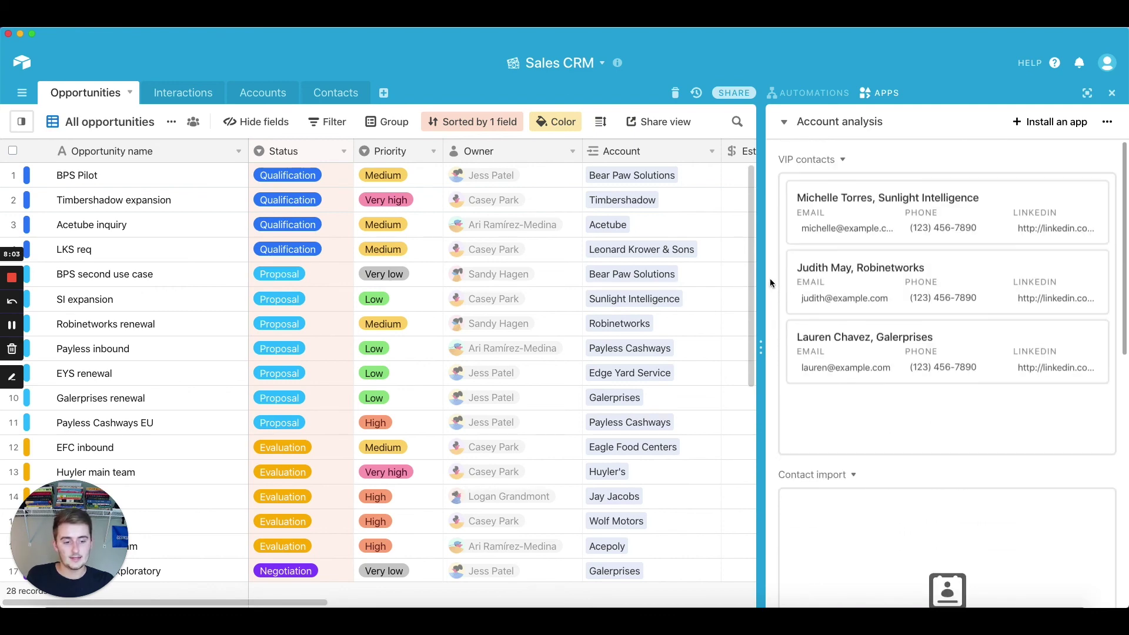
click(807, 120)
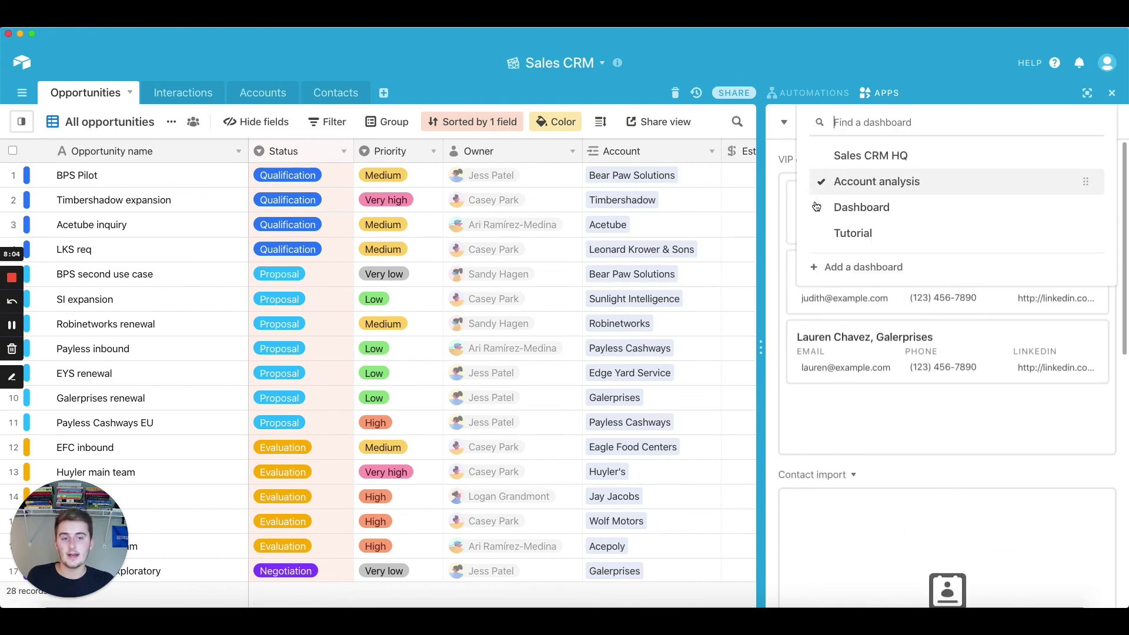
click(838, 229)
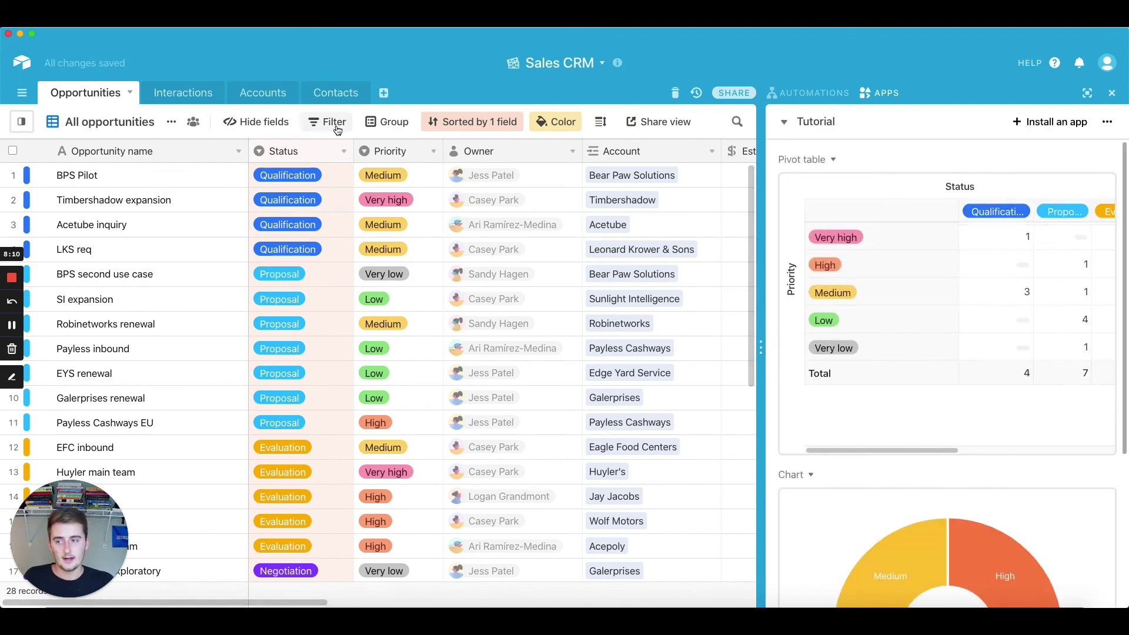
Step: Show the Accounts table of 17 companies in the grid, passing through Interactions, beside the Tutorial dashboard
click(163, 94)
click(261, 93)
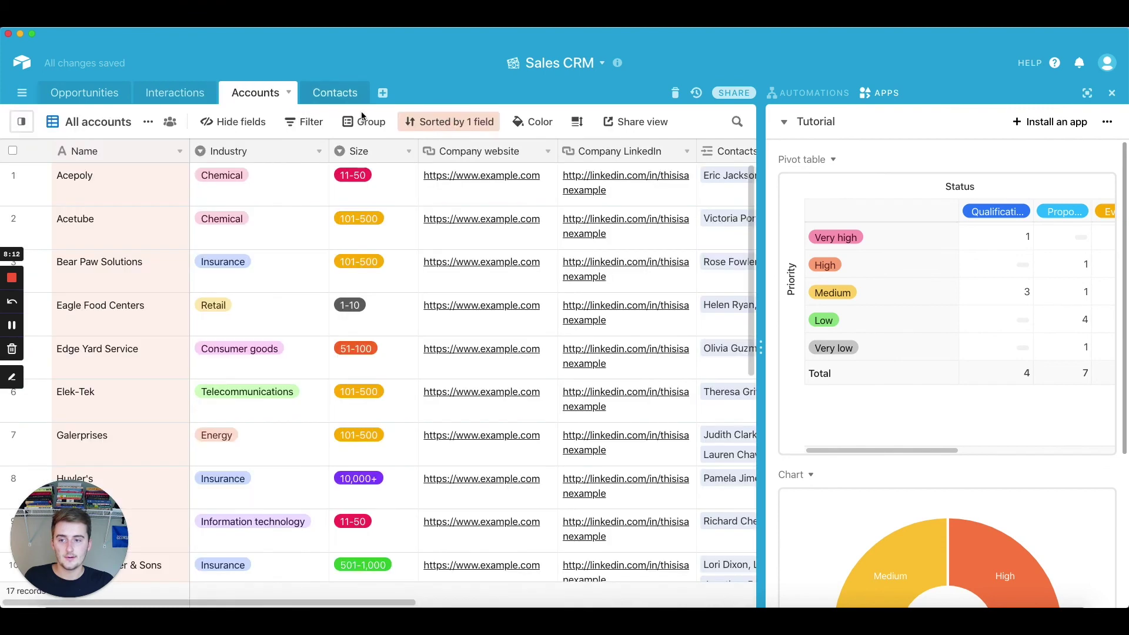